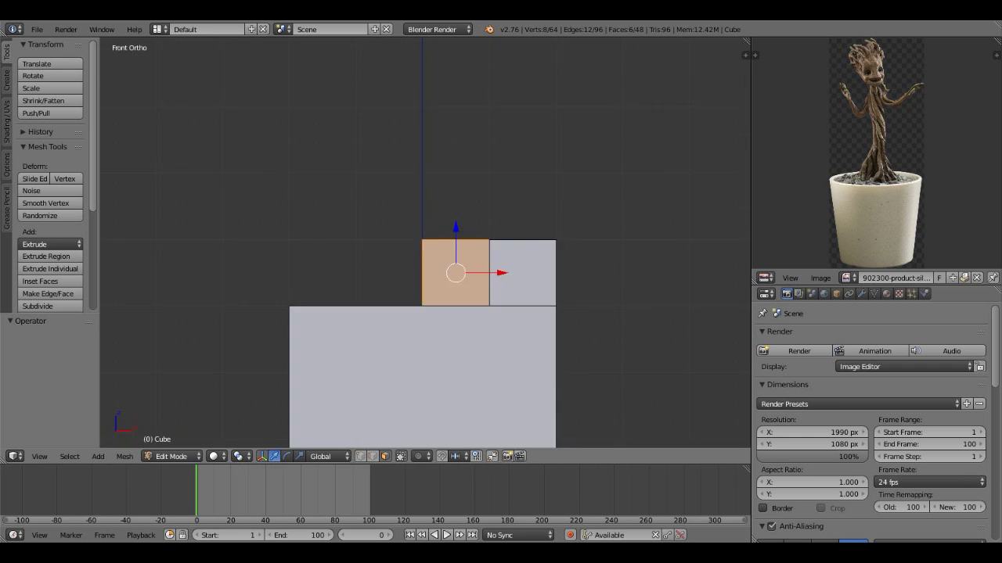
Delete the extra hair block from the head and raise the upper face of the rear block.
click(32, 389)
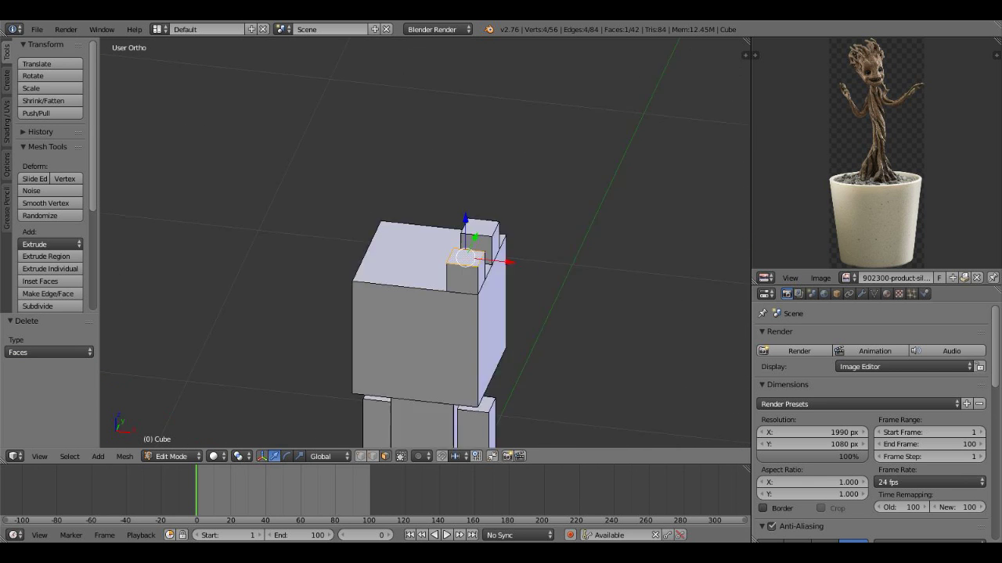
right_click(506, 241)
key(KP_8)
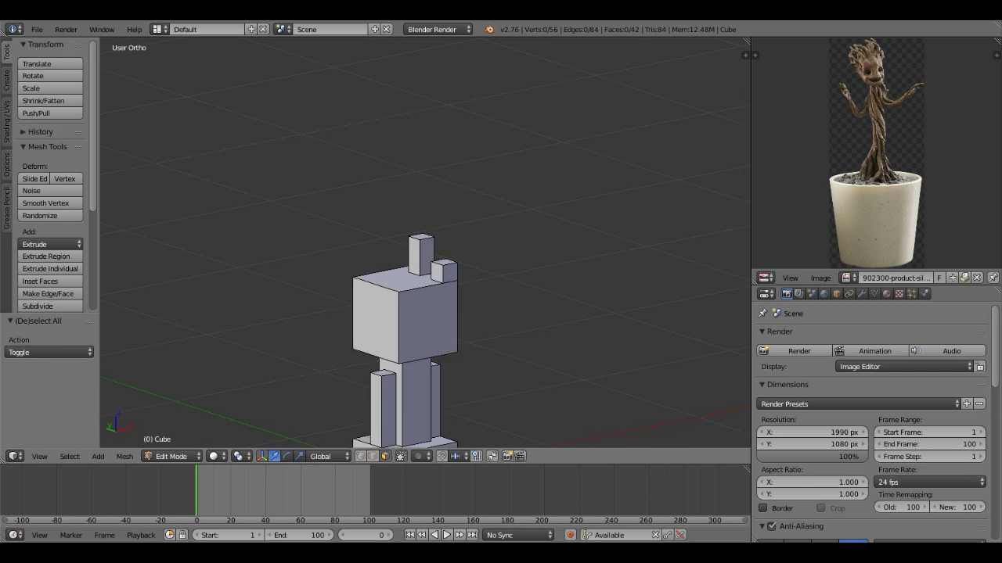
Move the tall hair block -0.05 along the Y axis on the head.
scroll(445, 328, up, 5)
right_click(525, 313)
key(g)
key(y)
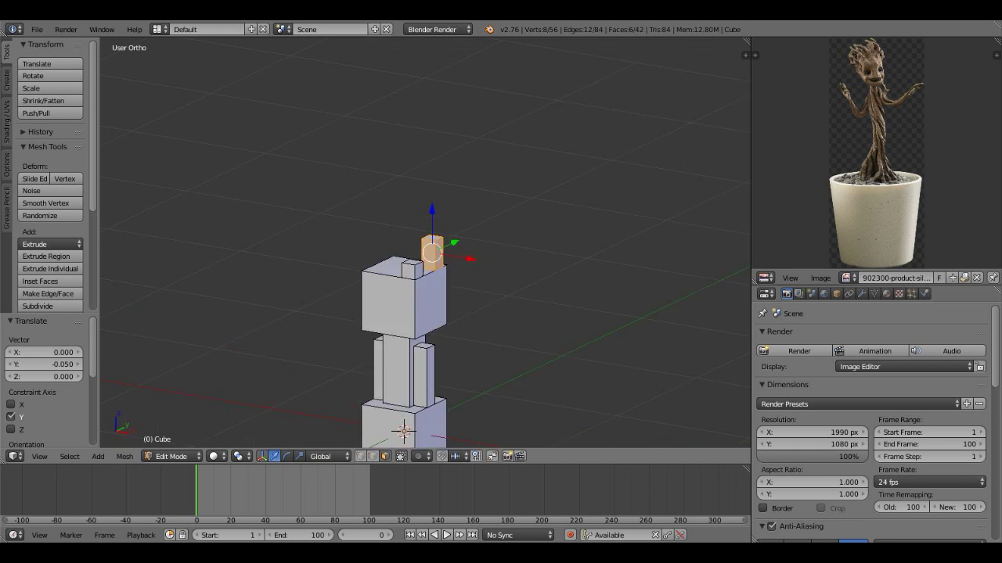
key(KP_1)
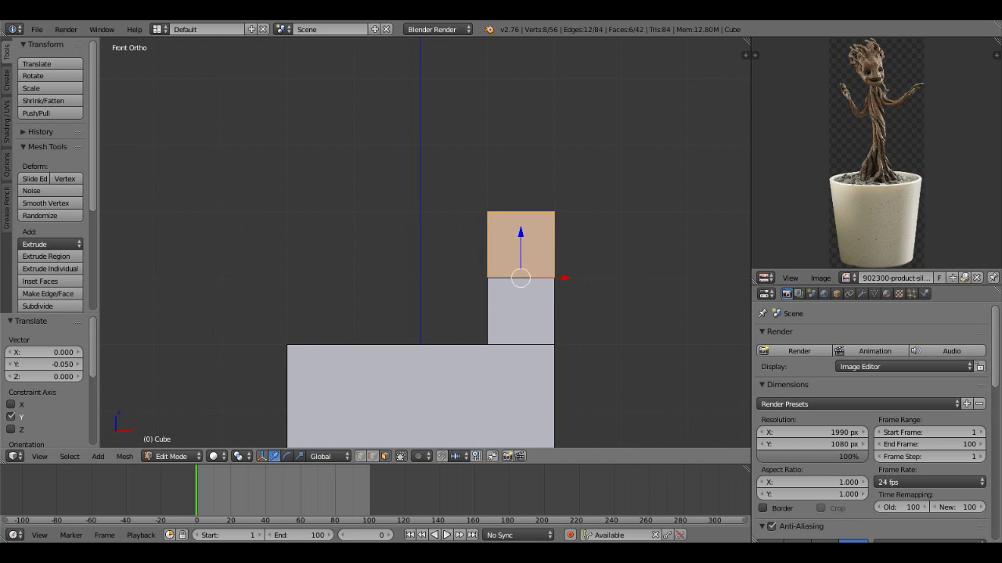
Add a third hair block by duplicating an existing one and position it along Y on the head.
key(KP_8)
key(KP_8)
key(KP_4)
key(l)
key(KP_3)
key(g)
key(y)
key(Return)
key(Tab)
key(KP_8)
key(KP_4)
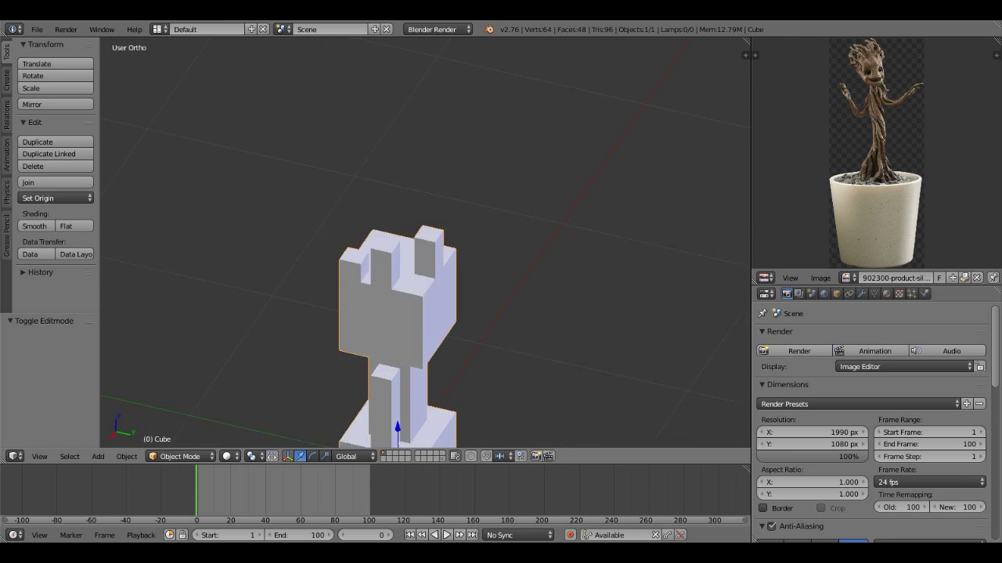
Select the three hair blocks and mirror them along the global Y axis.
key(Tab)
key(KP_8)
key(KP_8)
key(ctrl+l)
key(y)
key(Return)
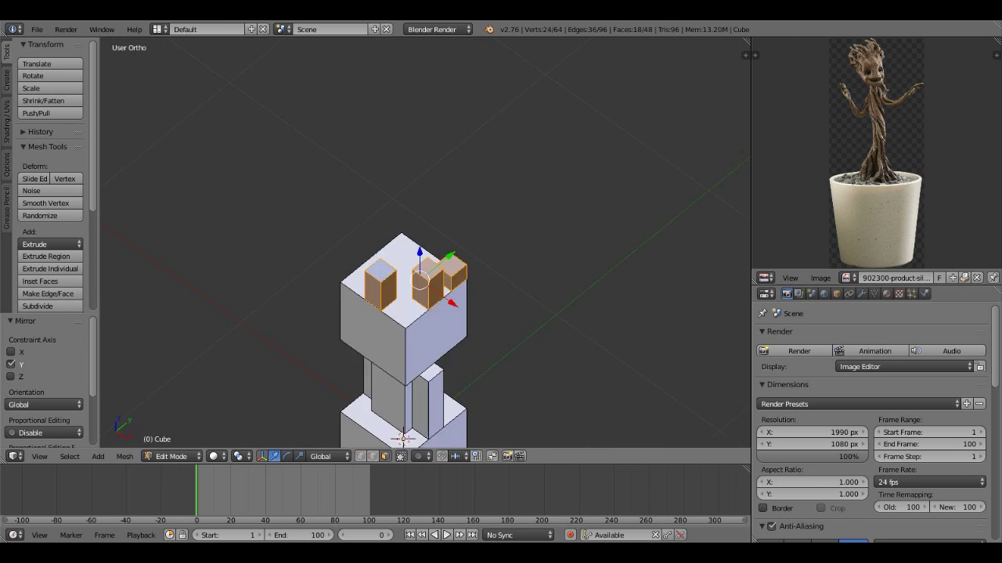
Duplicate hair blocks to form a second pair of one tall and one short block on the head.
key(KP_1)
key(shift+d)
key(Return)
key(a)
key(KP_8)
key(KP_4)
key(KP_1)
key(KP_8)
key(KP_4)
key(KP_8)
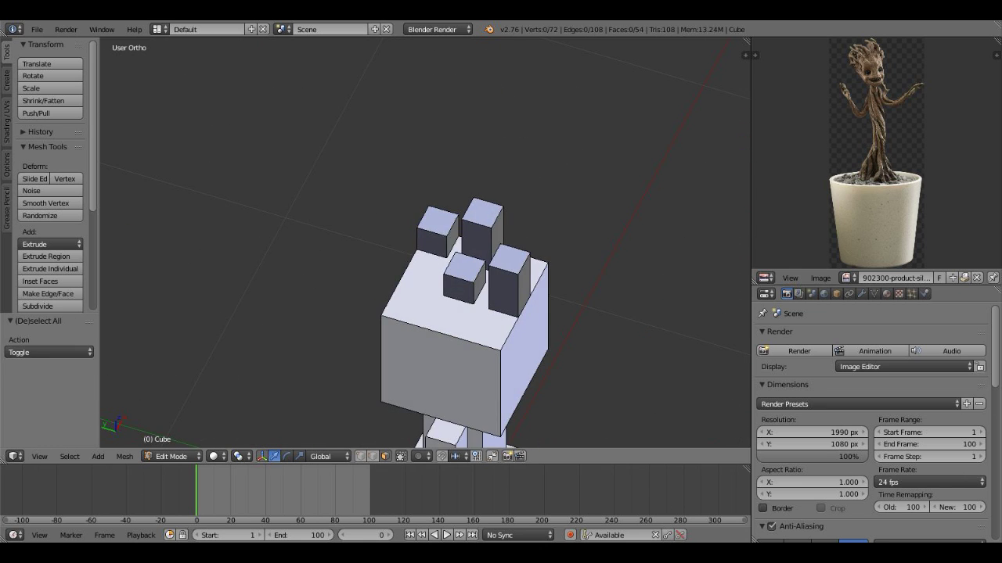
Duplicate a tall and short hair block pair to form a third pair on the head.
key(shift+d)
key(Return)
key(a)
key(KP_8)
key(KP_4)
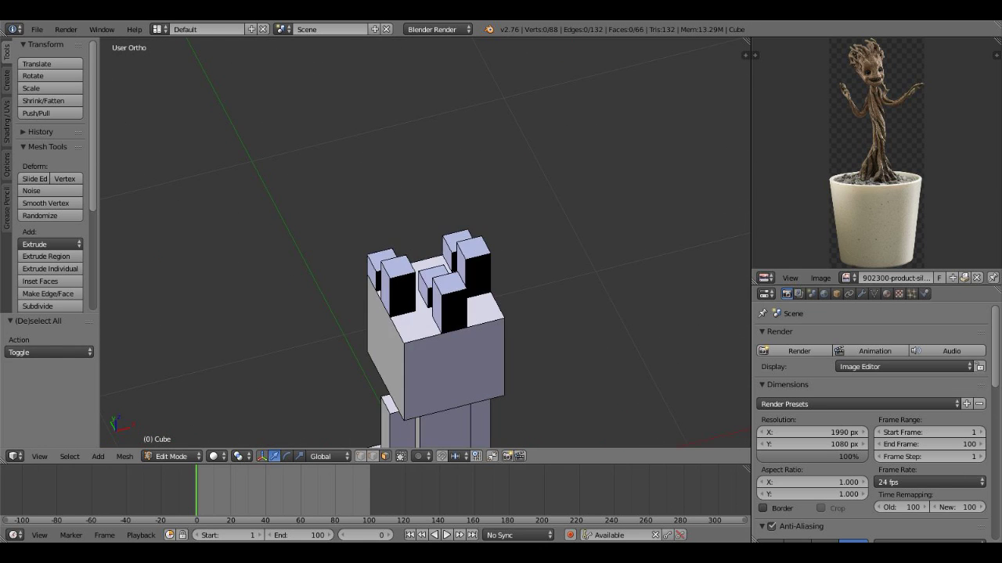
key(KP_2)
key(KP_2)
key(KP_6)
key(KP_minus)
key(KP_minus)
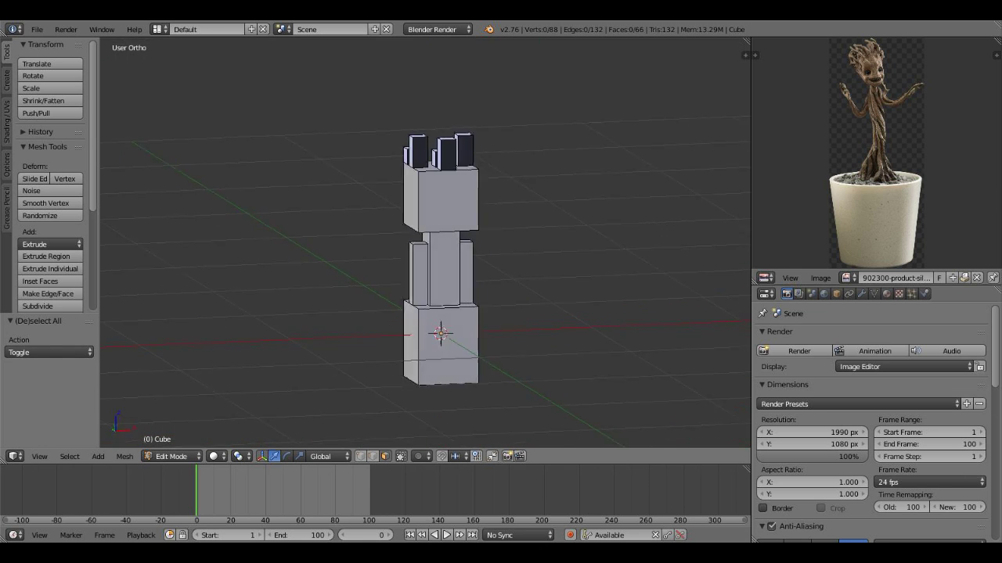
key(c)
drag(461, 112, 461, 141)
key(Escape)
key(KP_1)
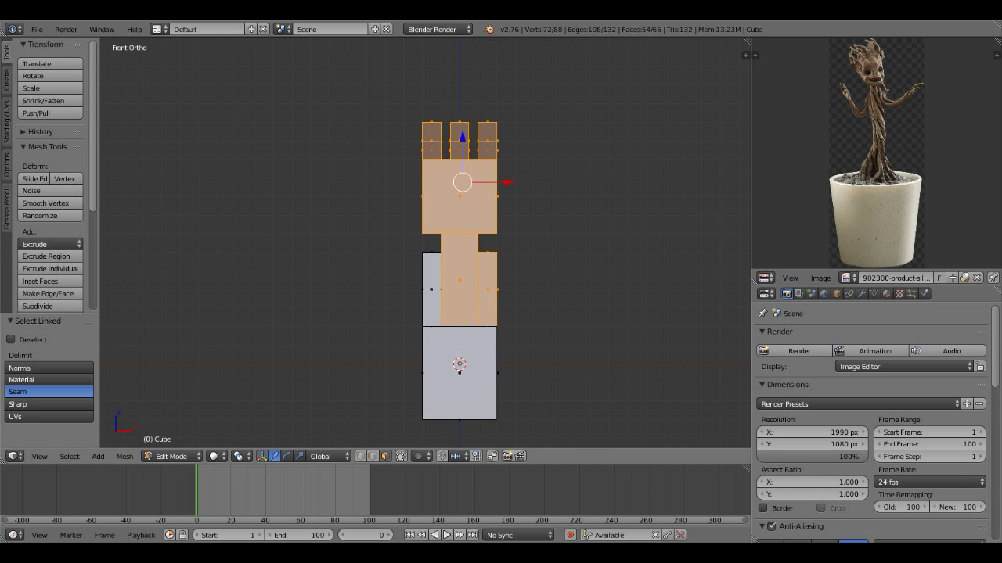
key(a)
Widen the base block beneath the body so it extends beyond the head's sides.
right_click(460, 369)
key(KP_8)
key(KP_4)
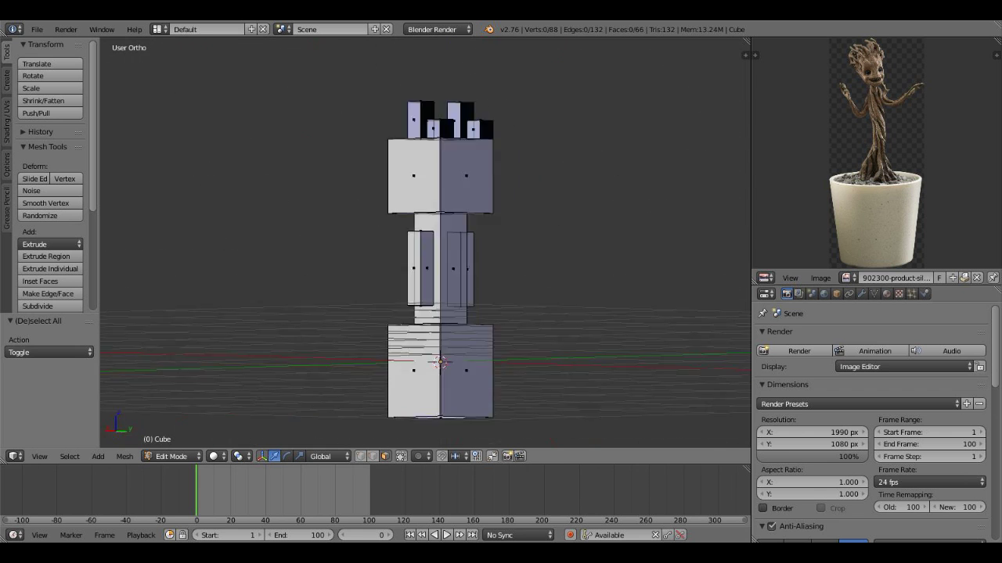
key(ctrl+KP_3)
key(KP_3)
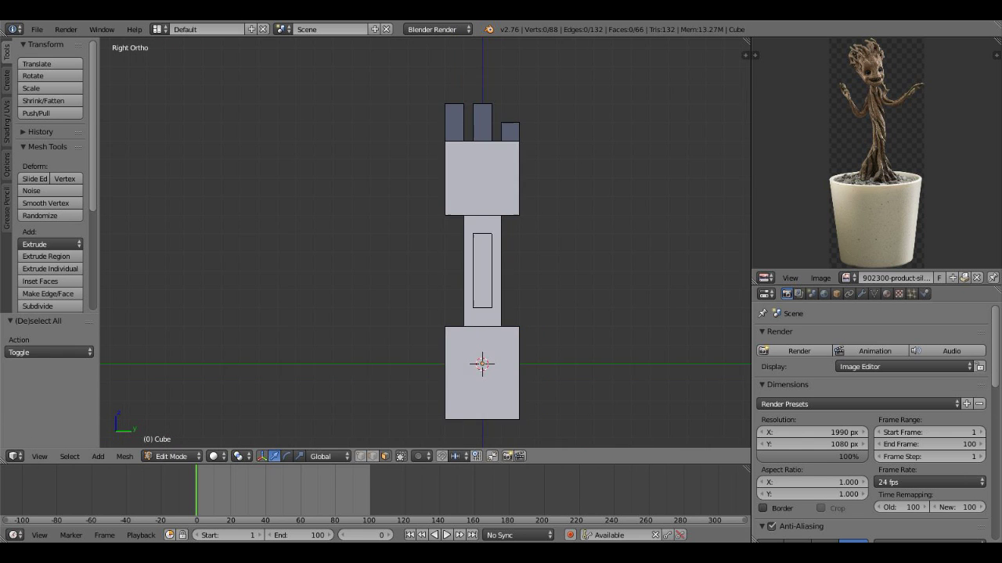
key(a)
key(ctrl+l)
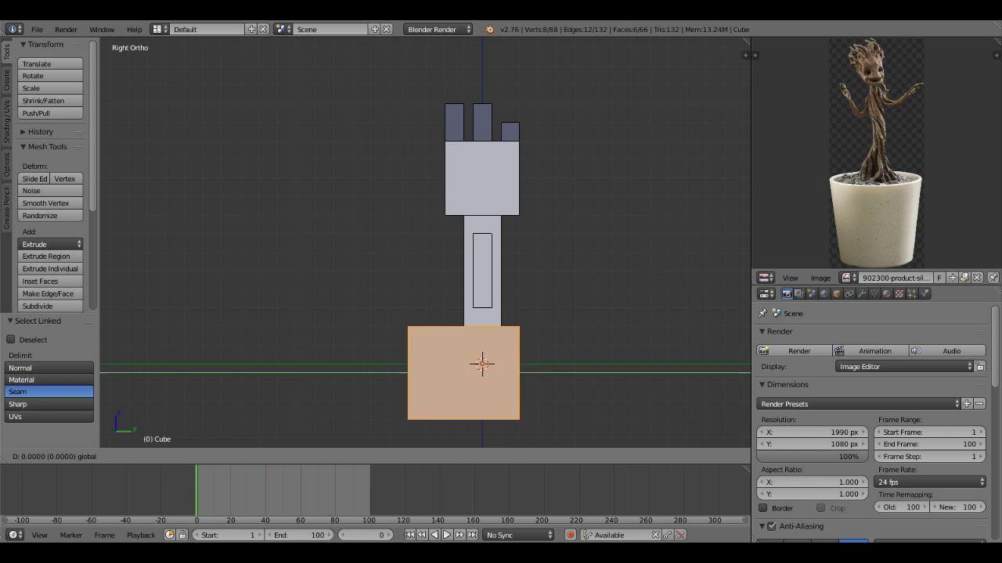
key(a)
key(KP_8)
key(KP_4)
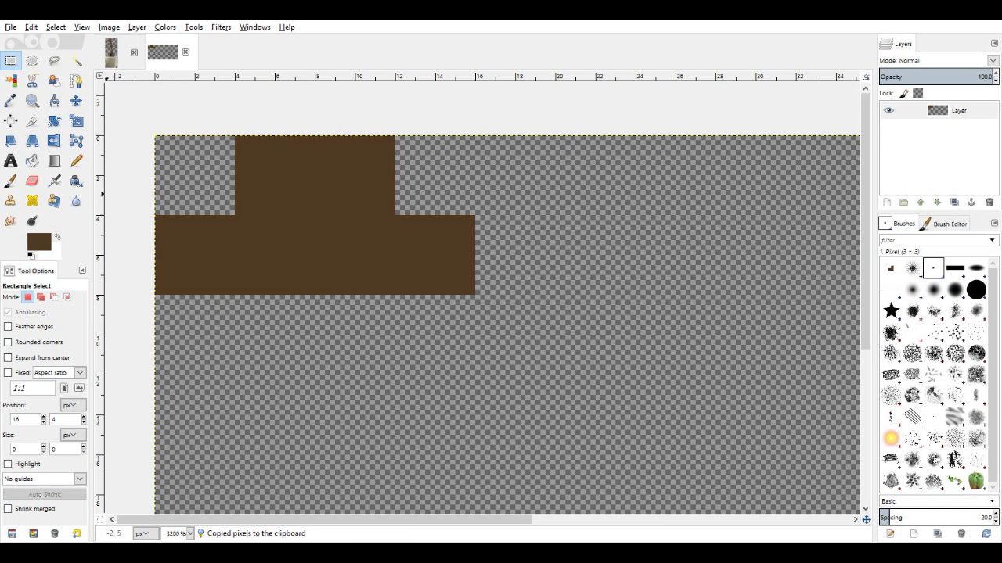
In GIMP, paint the brown body area and the beige pot layout below it with the Pencil.
key(n)
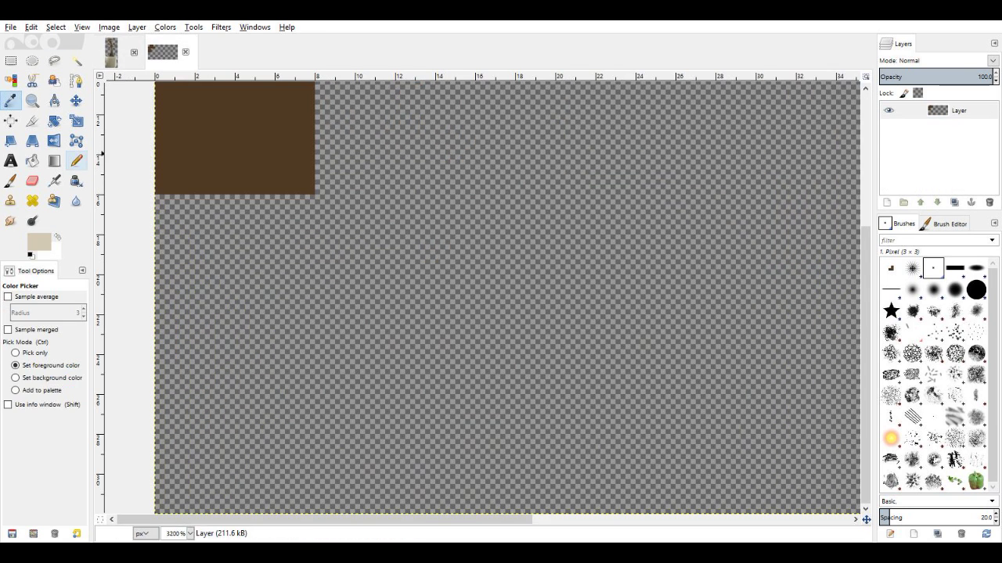
key(ctrl)
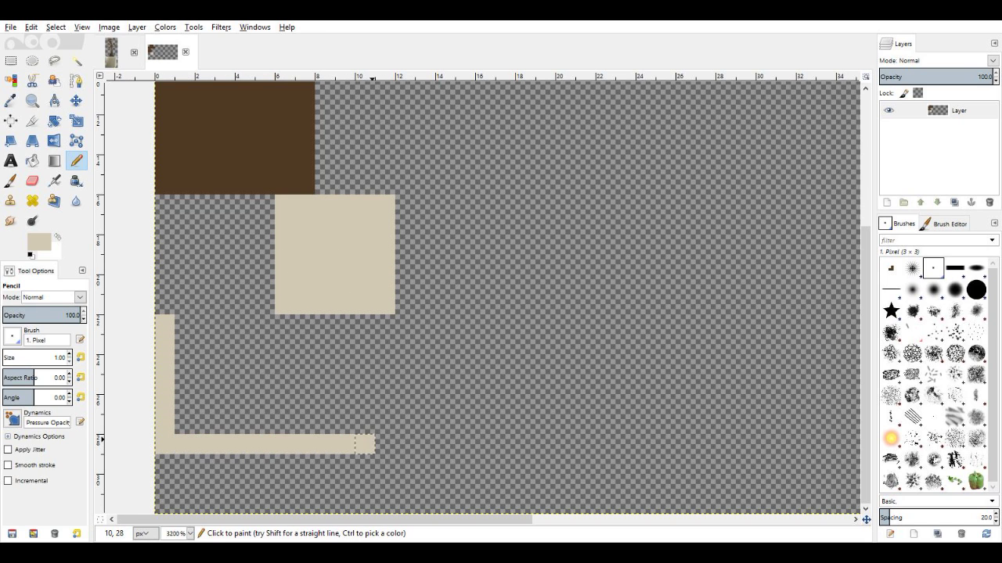
drag(155, 195, 395, 454)
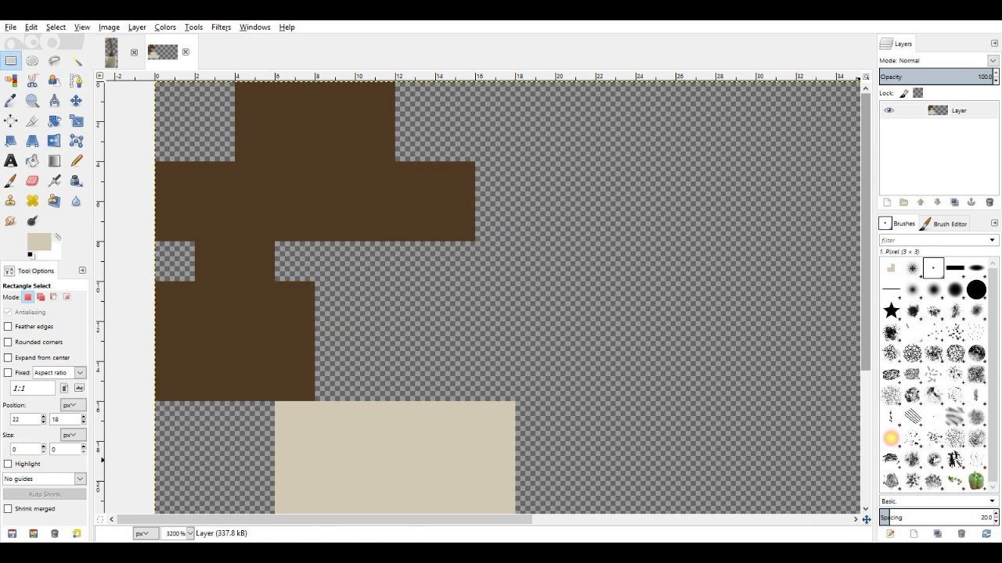
Paint two small brown hair block layouts beside the head and black eyes on the face.
key(o)
click(330, 344)
key(n)
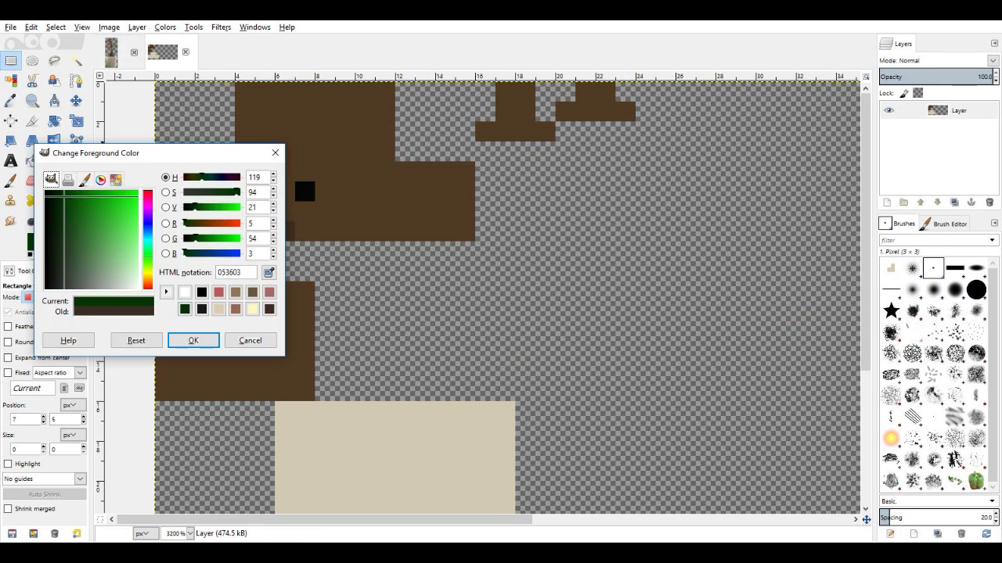
Set the foreground colour to 053603 and shade a pasted copy of the brown areas with the Pencil at 5.6 opacity.
key(Return)
key(minus)
key(minus)
key(ctrl+c)
key(ctrl+v)
key(n)
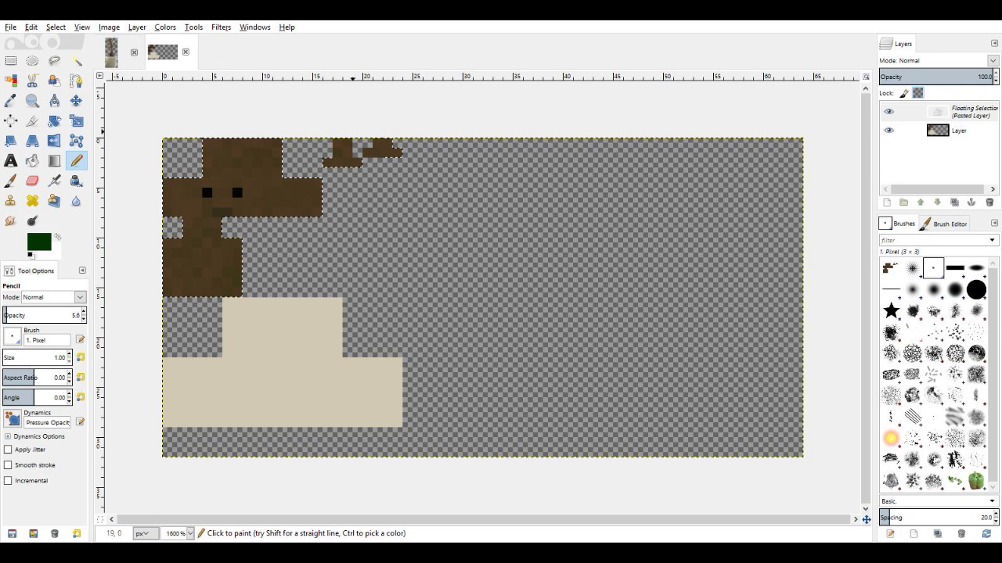
Anchor the pasted shading and tint the beige pot area with an orange-brown Pencil at 5.6 opacity.
key(ctrl+h)
key(r)
key(shift+o)
click(38, 242)
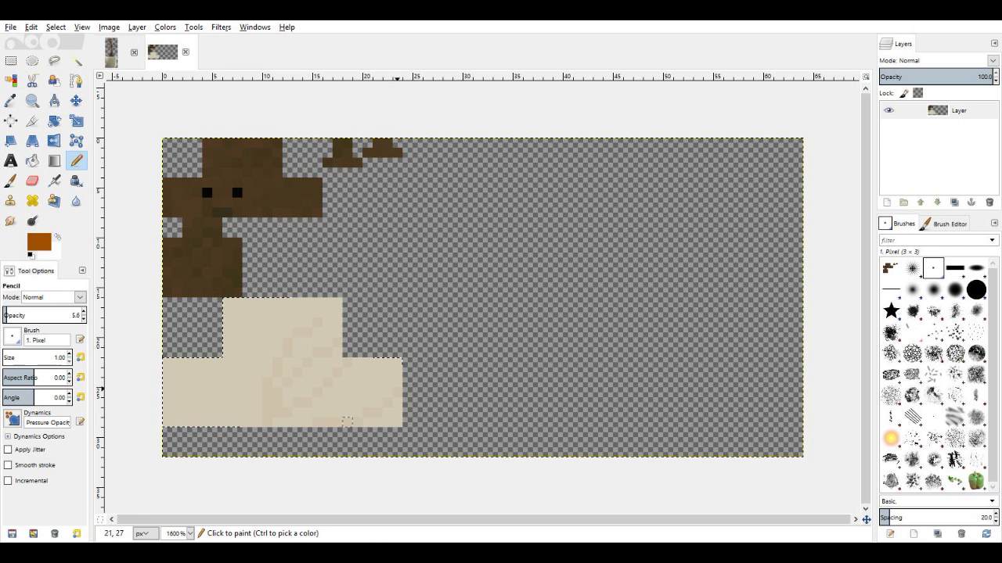
Add a grey 4 × 4 pixel soil square to the pot area and shade it with black at 11.2 opacity.
key(r)
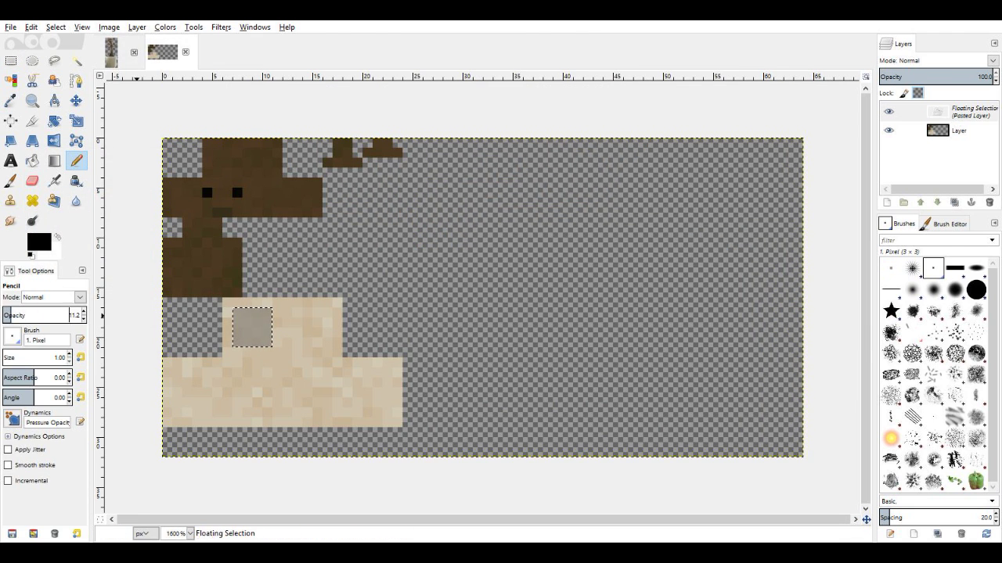
key(r)
click(11, 26)
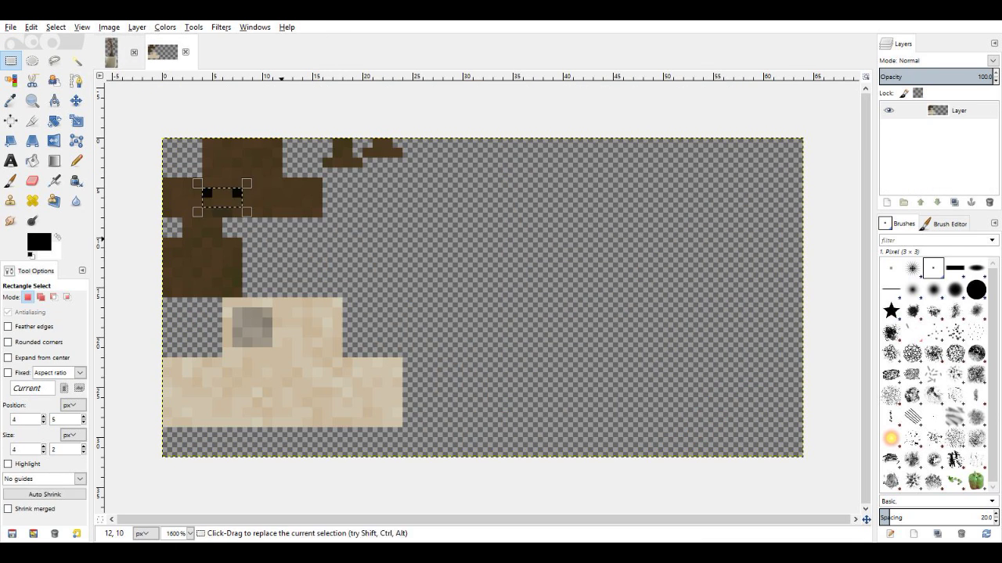
Copy and paste the 4 × 2 pixel eye region and tint the eyes dark green with the Pencil at 8.8 opacity.
key(ctrl+c)
key(ctrl+v)
key(shift+f)
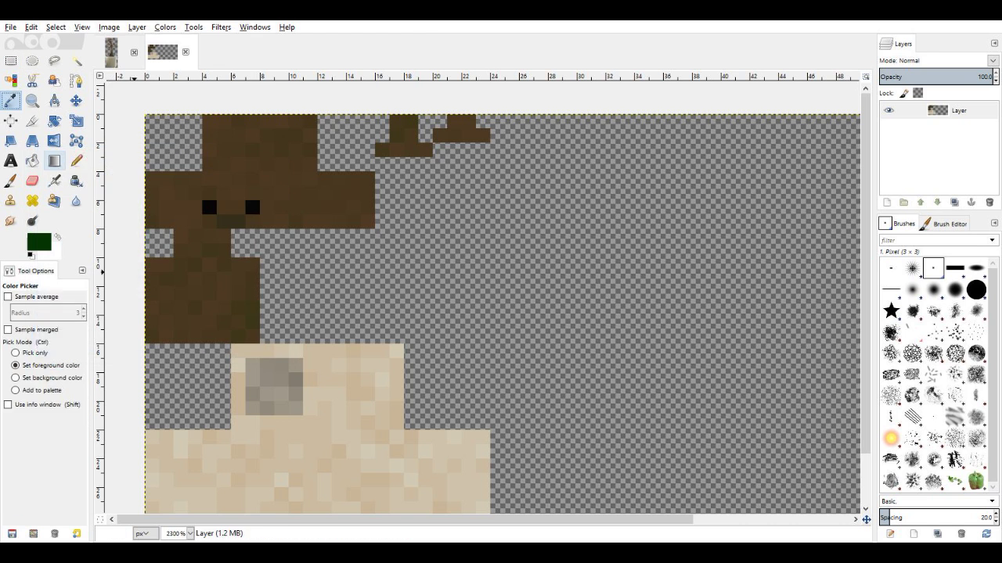
key(n)
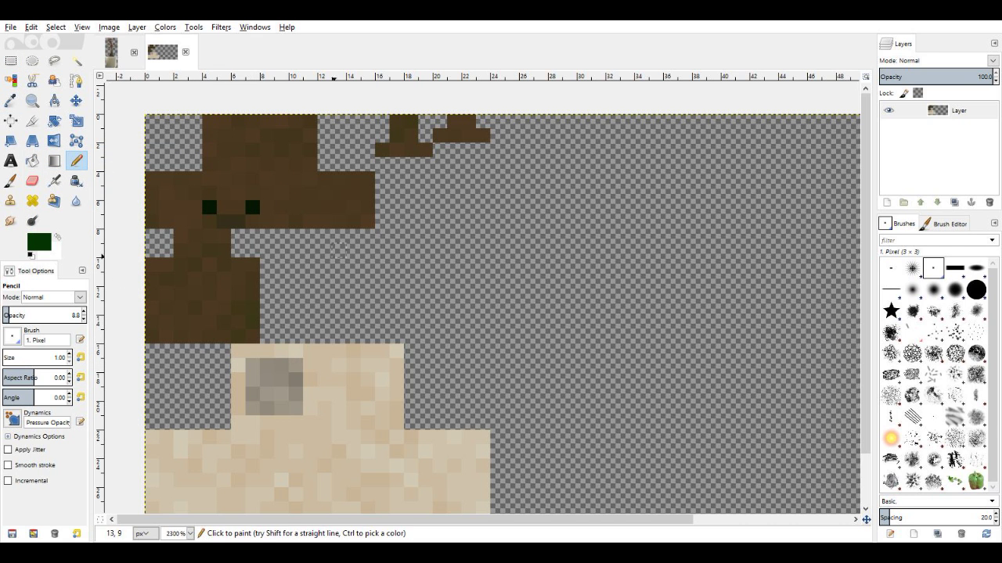
Touch up the texture with another foreground colour and export it as Groot.png.
key(r)
click(39, 243)
click(193, 340)
key(n)
key(r)
key(ctrl+shift+e)
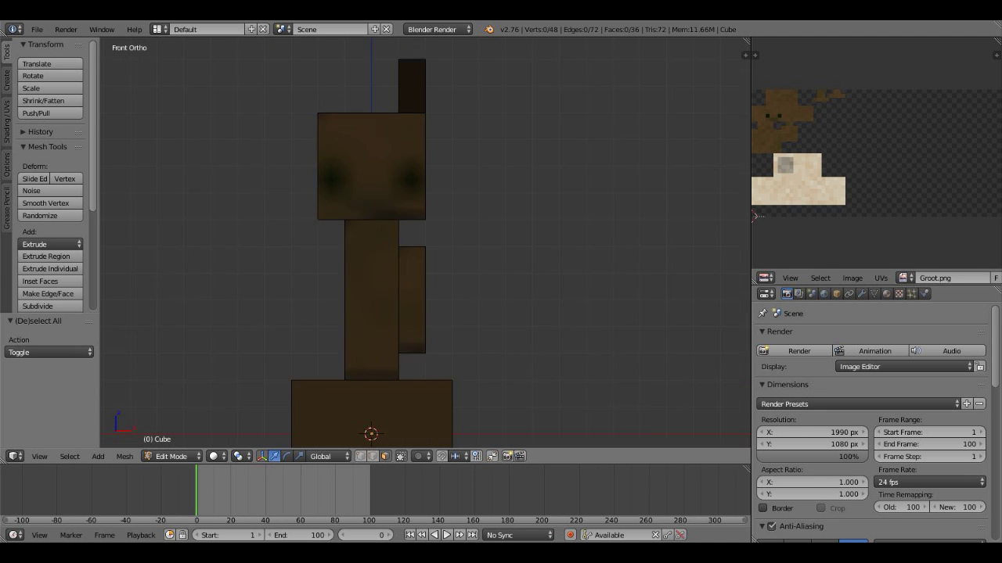
Replace the hair block with an arm duplicate raised 0.9 along Z and scaled to 0.5 in Z.
key(l)
key(x)
click(403, 103)
key(l)
key(e)
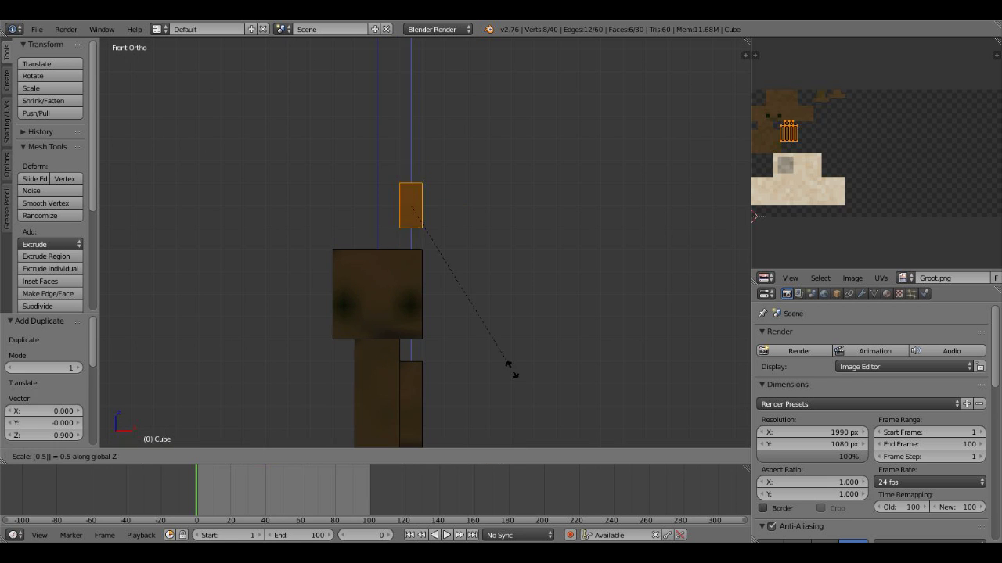
key(Return)
Duplicate the hair block in the right view and offset the copy 0.2 along Y.
middle_drag(423, 235, 517, 235)
key(KP_3)
key(a)
key(l)
scroll(427, 243, up, 2)
key(shift+d)
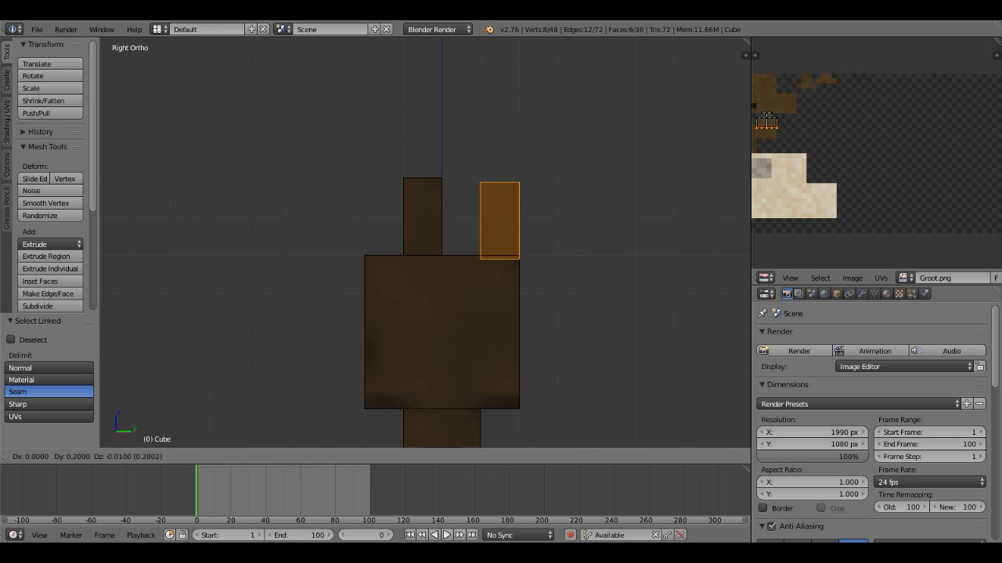
key(Return)
Scale the duplicated hair block to 0.5 along Z and lower it onto the head.
scroll(426, 243, up, 2)
key(KP_Decimal)
key(s)
key(z)
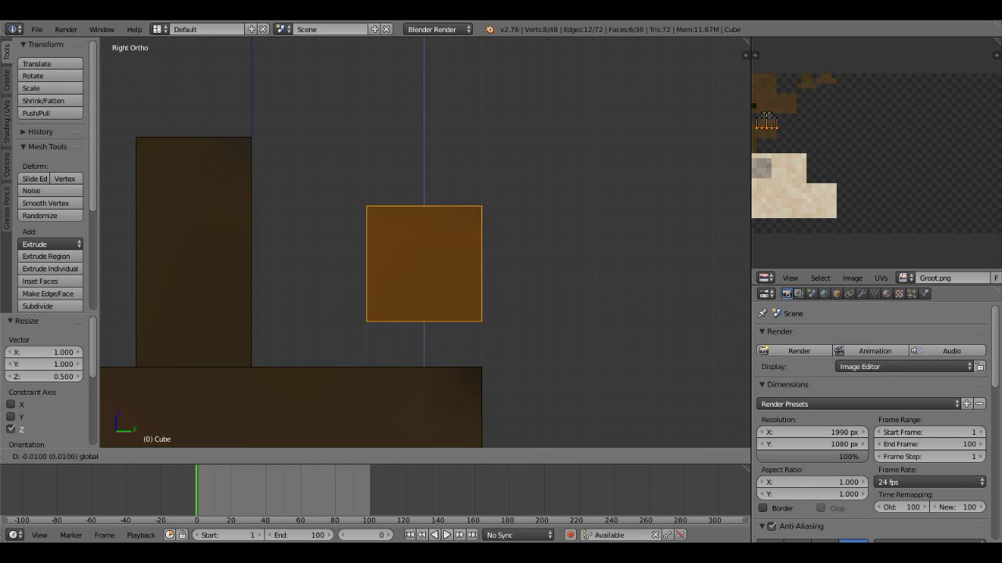
key(Return)
Unwrap the pot's side faces and scale their UVs onto the beige part of the texture.
key(a)
scroll(427, 242, down, 2)
middle_drag(427, 243, 352, 251)
right_click(456, 360)
alt+right_click(496, 368)
middle_drag(496, 368, 415, 298)
key(u)
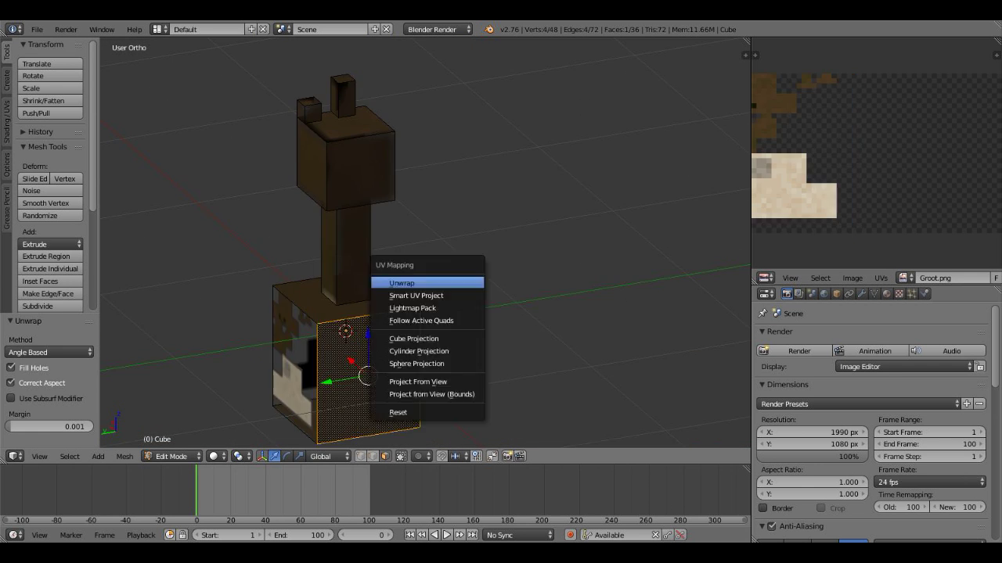
click(414, 281)
scroll(832, 165, down, 2)
key(s)
click(831, 165)
scroll(832, 165, up, 1)
key(a)
Unwrap the pot's remaining faces and fit their UVs to the pot texture.
middle_drag(438, 329, 486, 321)
right_click(509, 368)
shift+right_click(344, 258)
key(u)
key(s)
key(g)
key(Return)
Duplicate the tall and short hair blocks together and move the copies -0.15 along X.
key(a)
key(KP_3)
key(l)
scroll(423, 313, up, 4)
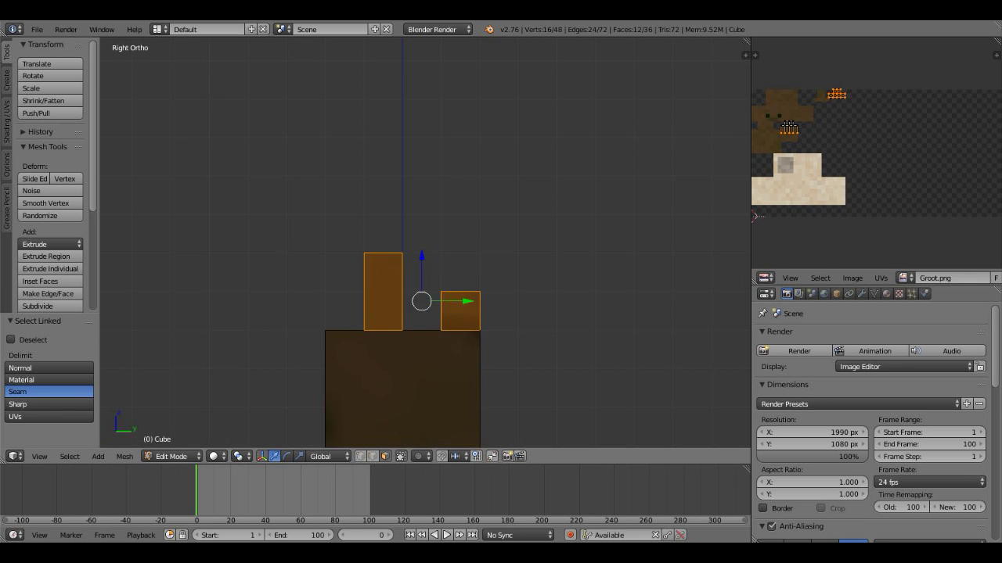
key(Return)
key(ctrl+KP_3)
key(ctrl+KP_1)
key(ctrl+KP_3)
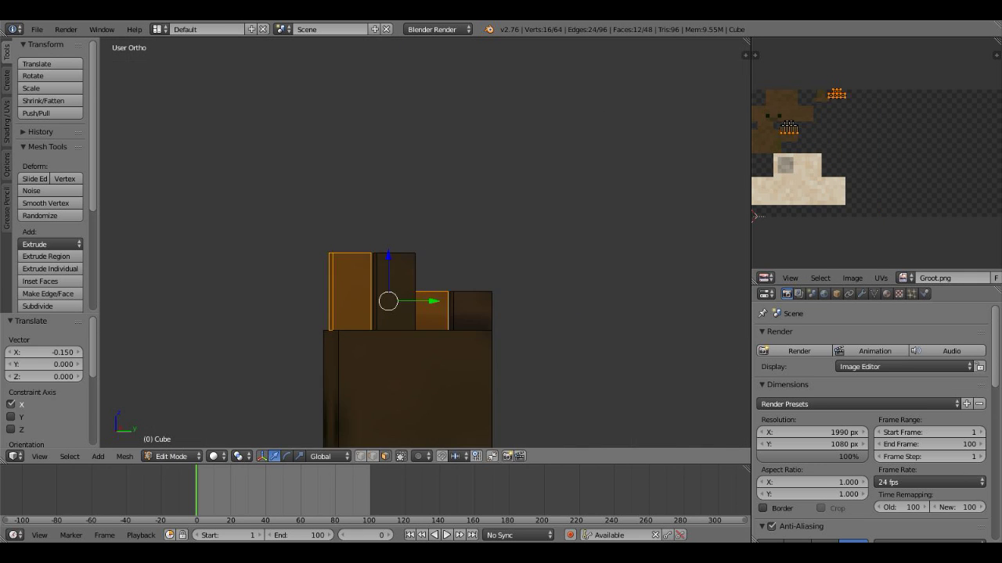
Add a third pair of hair blocks and a second arm on the opposite side of the body.
key(KP_1)
key(ctrl+KP_1)
key(ctrl+KP_3)
key(a)
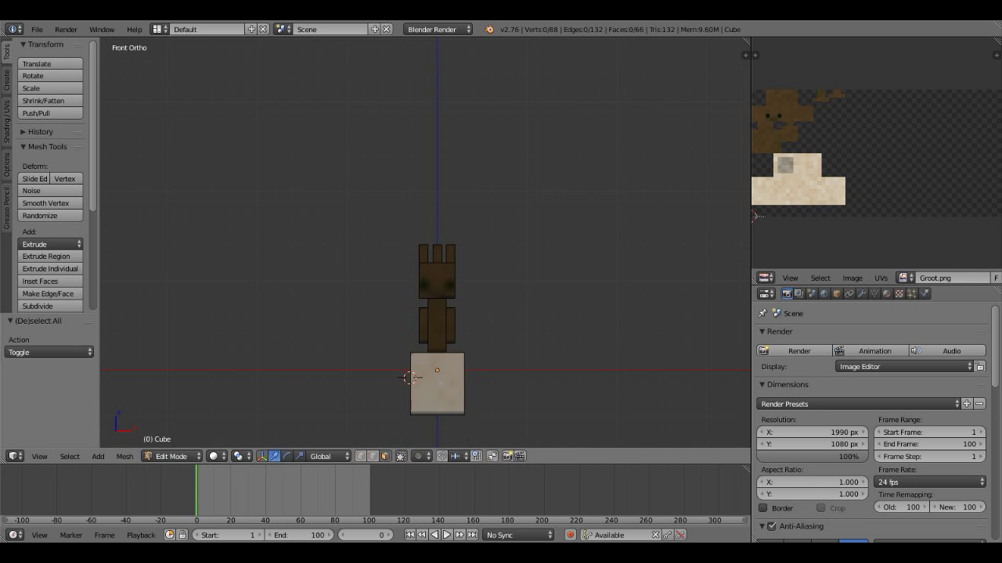
Add a Groot.png image texture with Color and Alpha influence to the model and preview it rendered.
key(Tab)
middle_drag(391, 337, 423, 356)
scroll(423, 356, down, 3)
key(KP_1)
scroll(422, 356, up, 3)
click(886, 293)
click(898, 293)
click(924, 517)
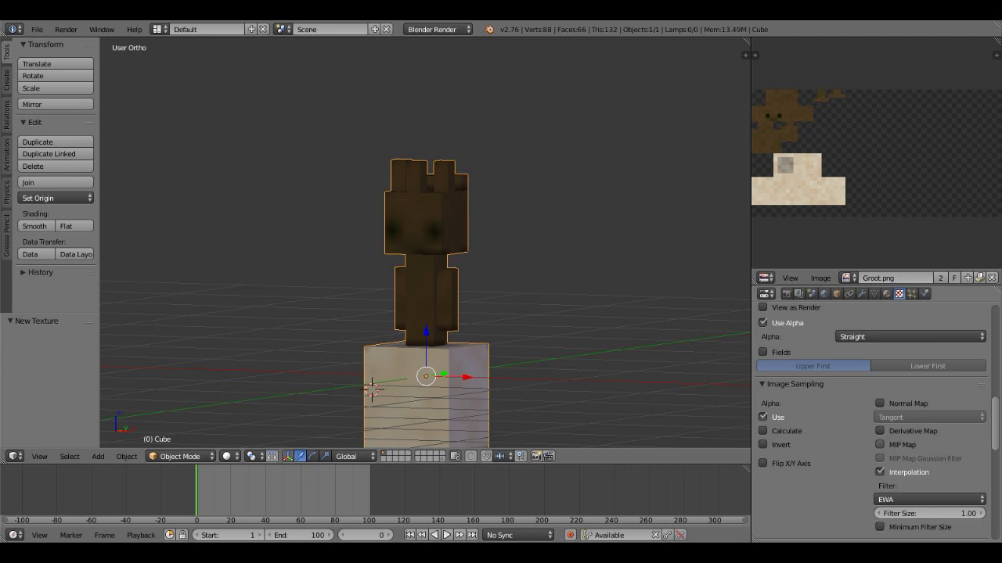
scroll(869, 415, down, 5)
key(shift+z)
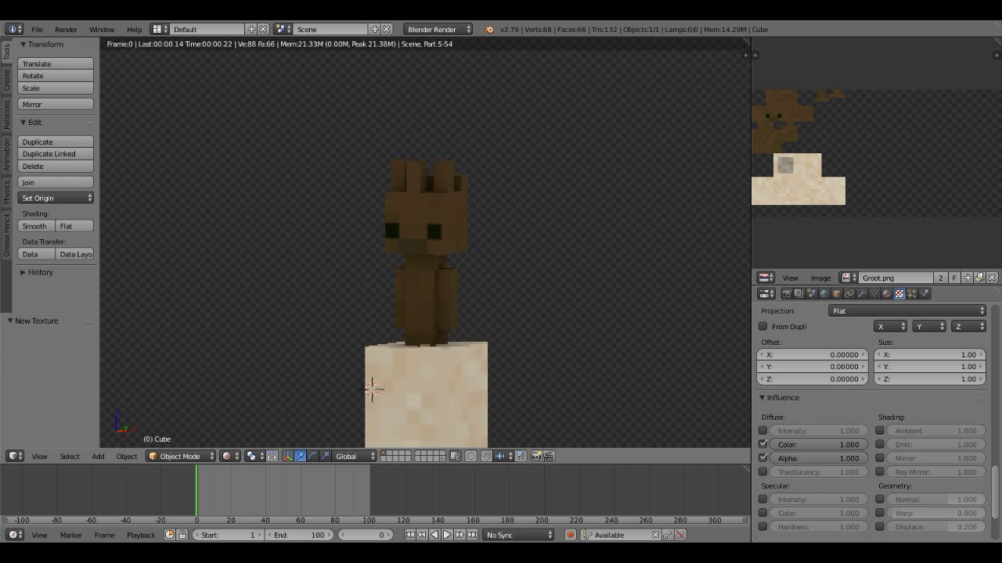
Return to solid editing in the front view and separate one arm into its own object.
key(shift+z)
key(KP_1)
key(Tab)
key(l)
key(p)
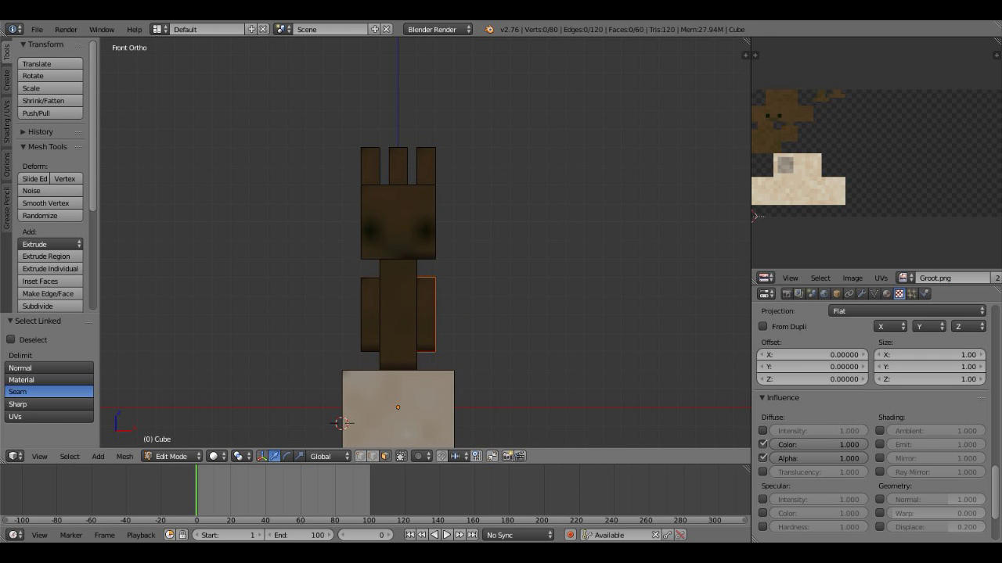
Separate Groot's remaining arm and trunk blocks into their own objects and return to Object Mode.
click(382, 293)
key(l)
middle_drag(476, 179, 460, 157)
key(p)
click(459, 154)
key(KP_1)
key(Tab)
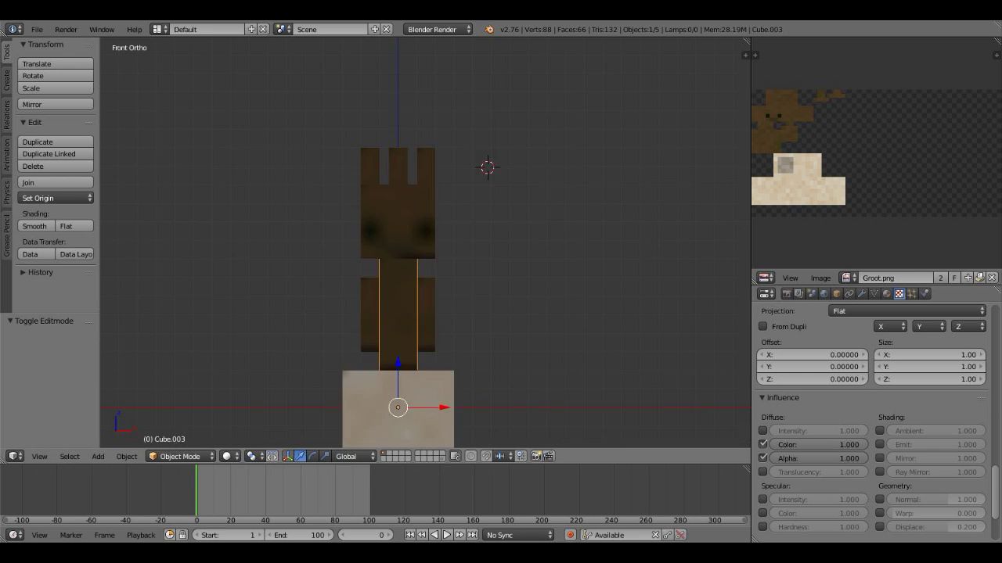
Move the trunk's mesh -0.2 along Z in Edit Mode.
key(Tab)
text(gz-.2)
key(Return)
Reposition the whole mesh of the pot in Edit Mode.
key(Tab)
right_click(381, 397)
key(Tab)
key(a)
scroll(385, 368, up, 7)
key(g)
key(Return)
key(Tab)
Adjust the meshes of the remaining Groot parts relative to their object origins.
scroll(411, 376, down, 3)
right_click(543, 188)
key(ctrl+z)
key(ctrl+shift+z)
scroll(443, 313, down, 3)
right_click(442, 102)
key(Tab)
key(Tab)
right_click(442, 368)
key(Tab)
key(a)
key(Tab)
key(a)
Snap the 3D cursor to the scene center and name the parts GrootHead, GrootLeftArm, GrootRightArm and GrootPot.
middle_drag(470, 329, 470, 266)
key(shift+s)
click(469, 319)
key(alt+z)
mouse_move(470, 313)
middle_down()
mouse_move(516, 309)
mouse_move(470, 305)
middle_up()
right_click(501, 227)
click(836, 294)
key(ctrl+KP_1)
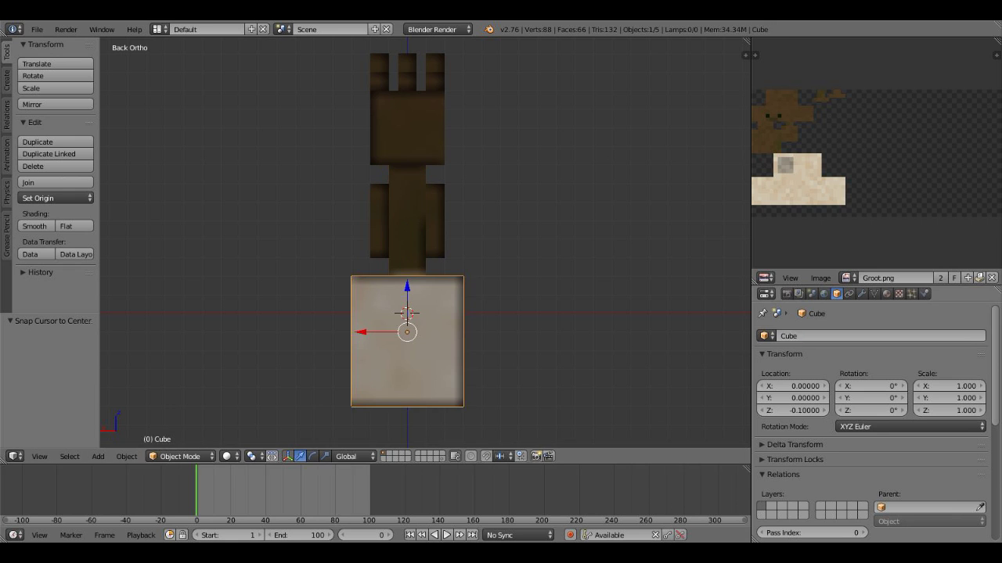
scroll(425, 242, up, 1)
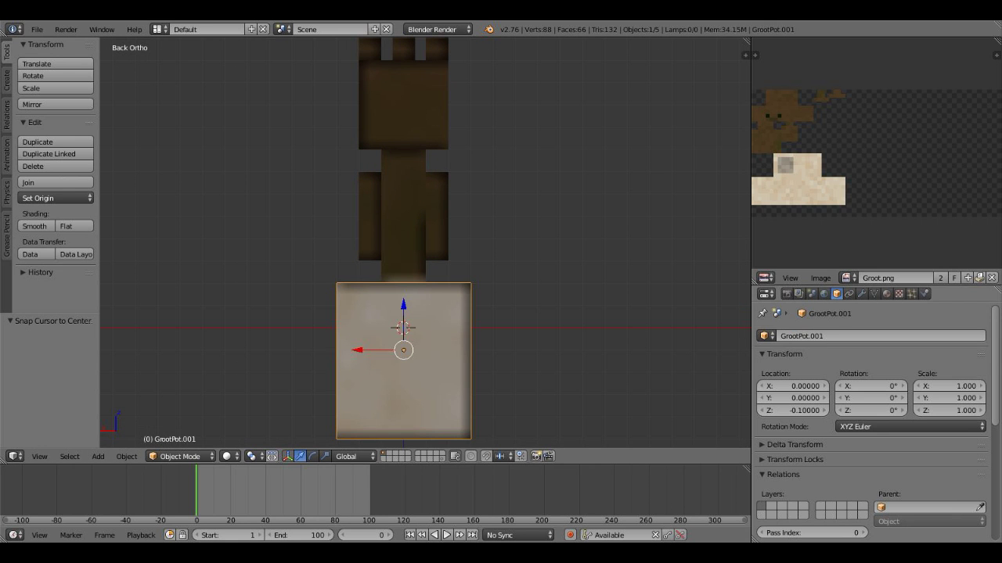
Try a Child Of constraint on the trunk with GrootPot as target, and undo it.
click(849, 294)
right_click(403, 219)
click(876, 336)
click(923, 367)
click(916, 381)
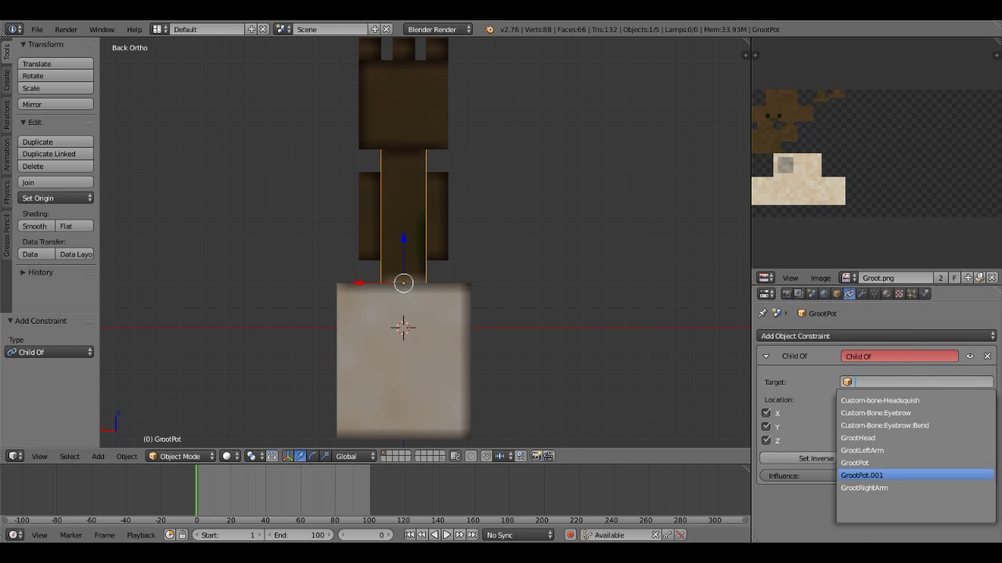
click(401, 202)
click(916, 382)
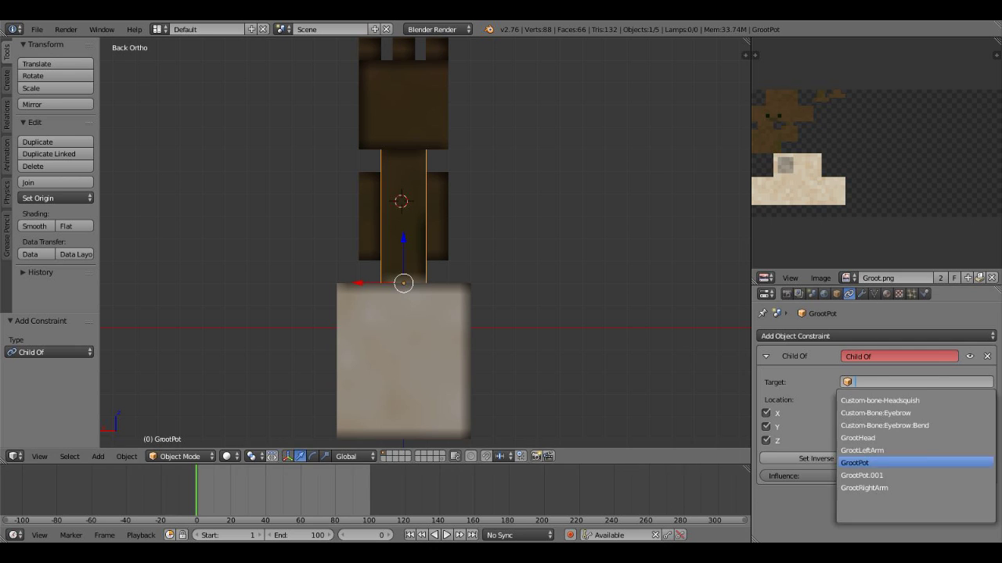
click(883, 463)
key(ctrl+z)
scroll(463, 177, down, 5)
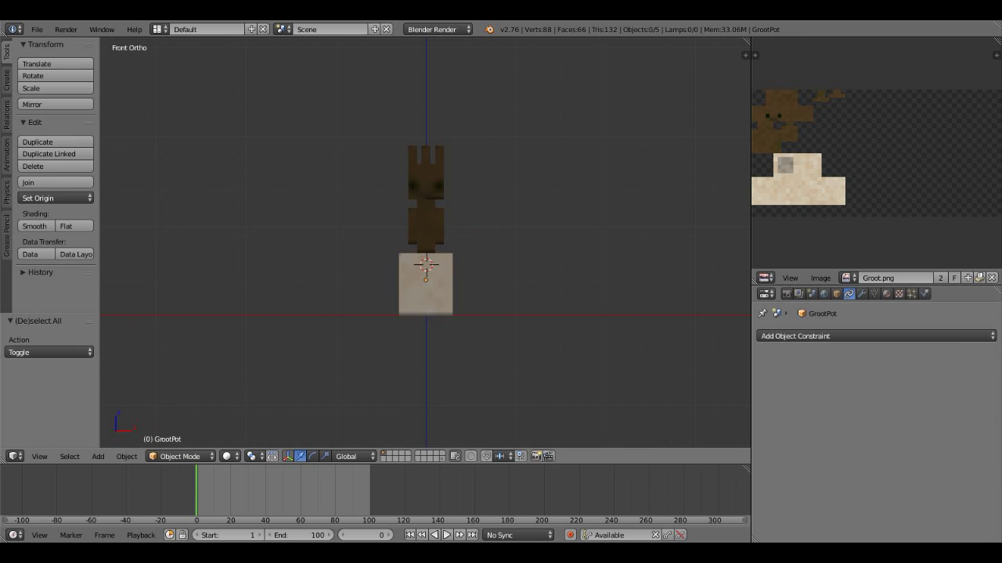
Hide all Groot parts, and add a small scaled-down cube at the scene center.
key(a)
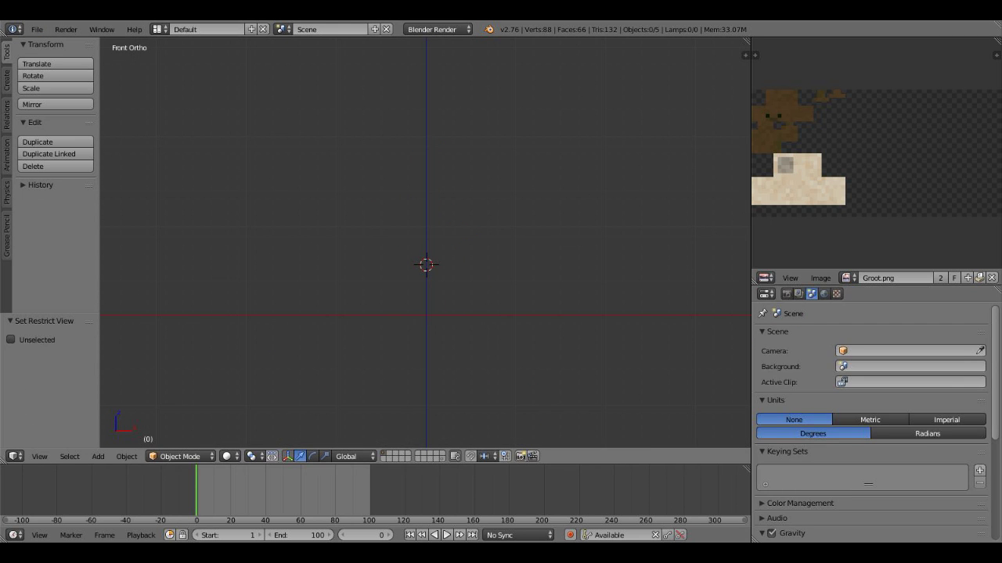
key(shift+a)
click(447, 311)
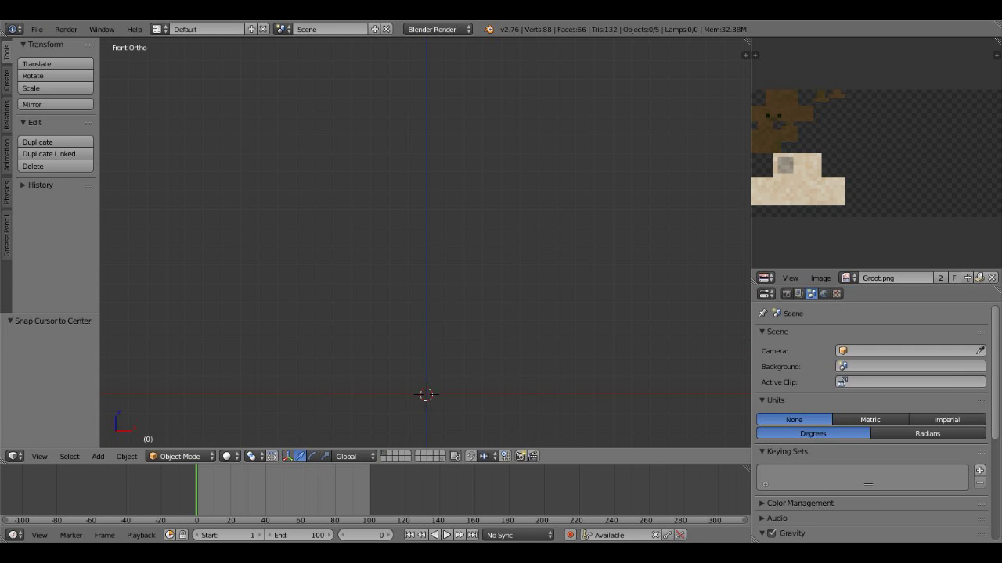
key(Tab)
key(s)
click(538, 408)
Build a plus-shaped flower by surrounding the center cube with four petal cubes of the same size.
shift+scroll(538, 409, up, 3)
key(e)
key(e)
key(e)
key(ctrl+l)
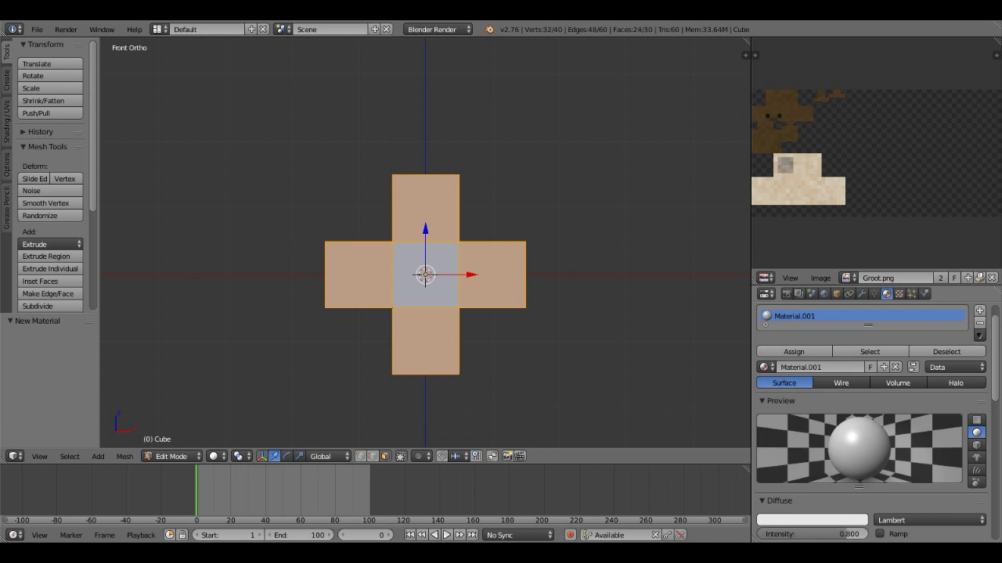
Assign a white Petals material to the four petals and a Yellow material with diffuse intensity 1.000 to the center block.
scroll(872, 422, down, 3)
scroll(869, 376, up, 3)
click(794, 377)
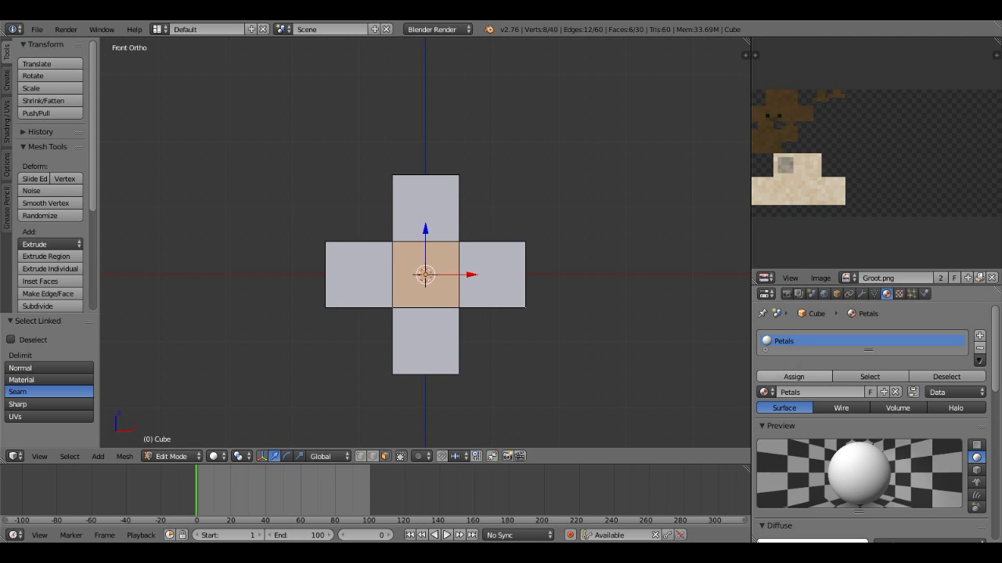
click(979, 335)
click(814, 420)
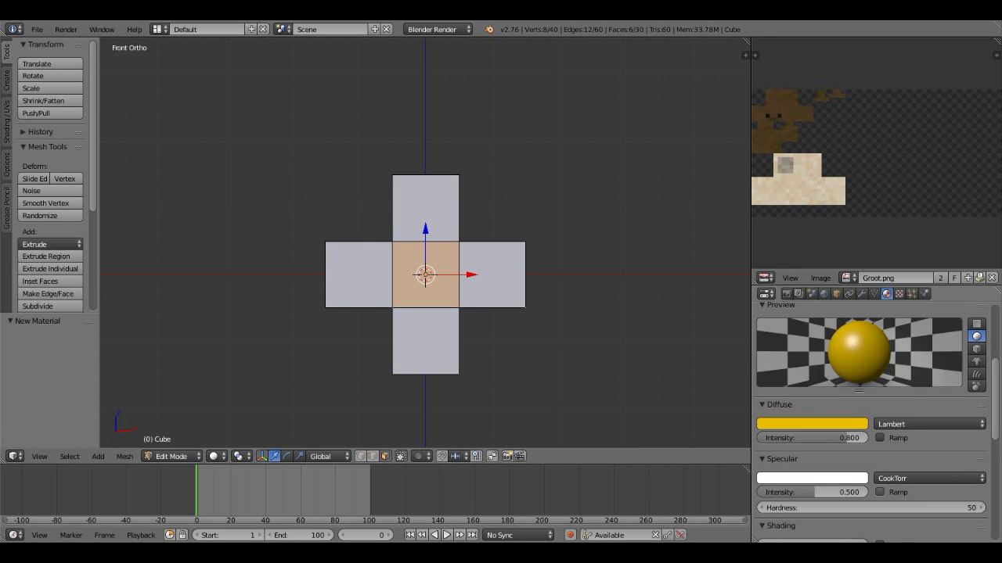
scroll(869, 375, up, 3)
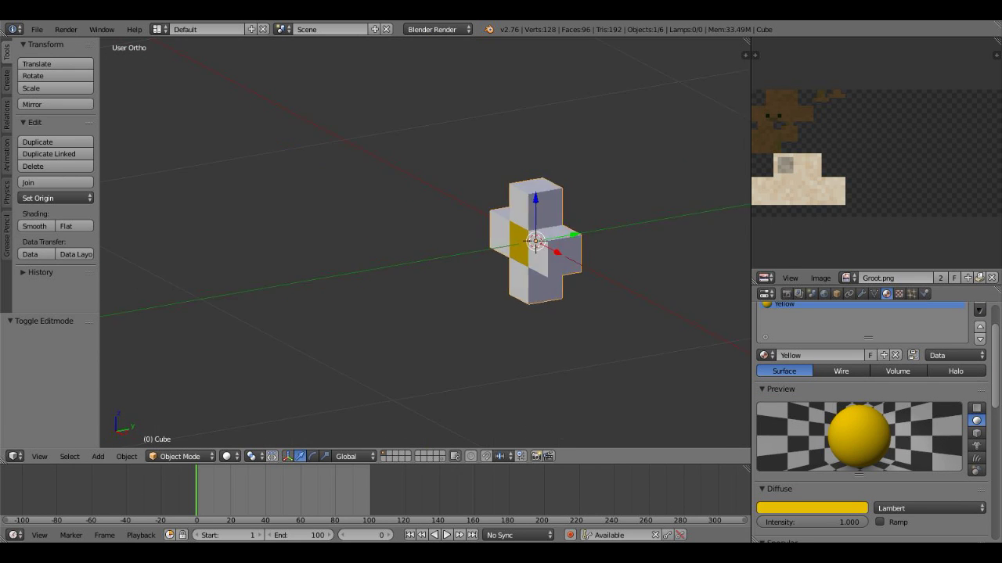
Bring Groot back into view and place the flower beside its arm, moving it -0.05 along Z.
key(KP_1)
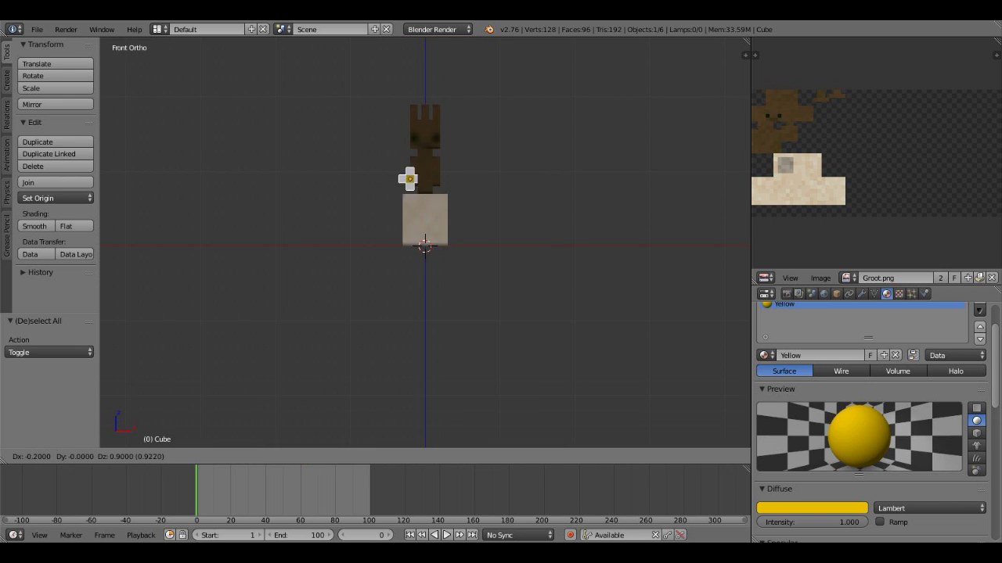
scroll(423, 242, up, 4)
text(gz-.05)
key(Return)
Add a plane and shape it into a large smooth curved backdrop with a dark olive material of specular intensity 0.
scroll(422, 243, down, 2)
middle_drag(422, 242, 493, 242)
key(shift+a)
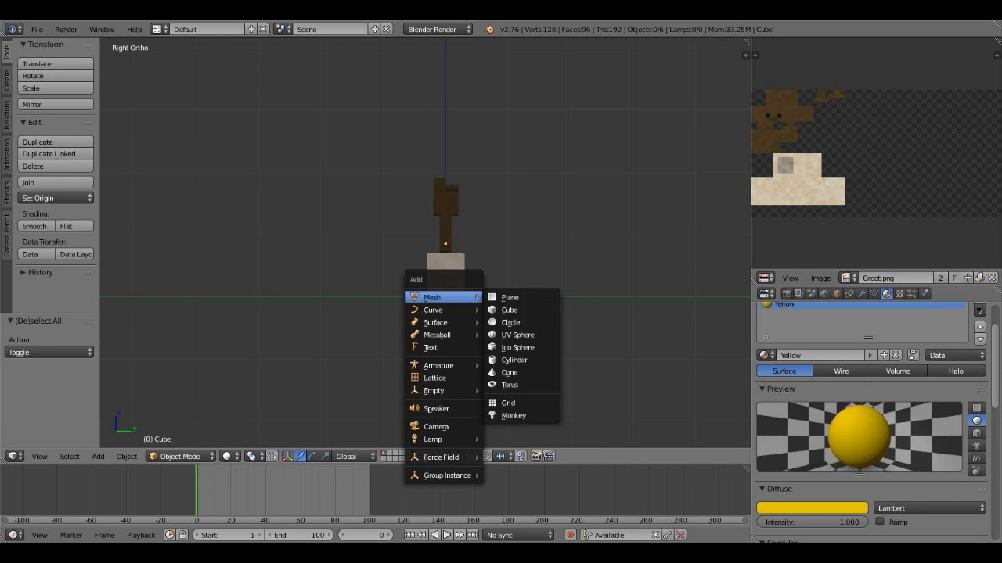
click(519, 293)
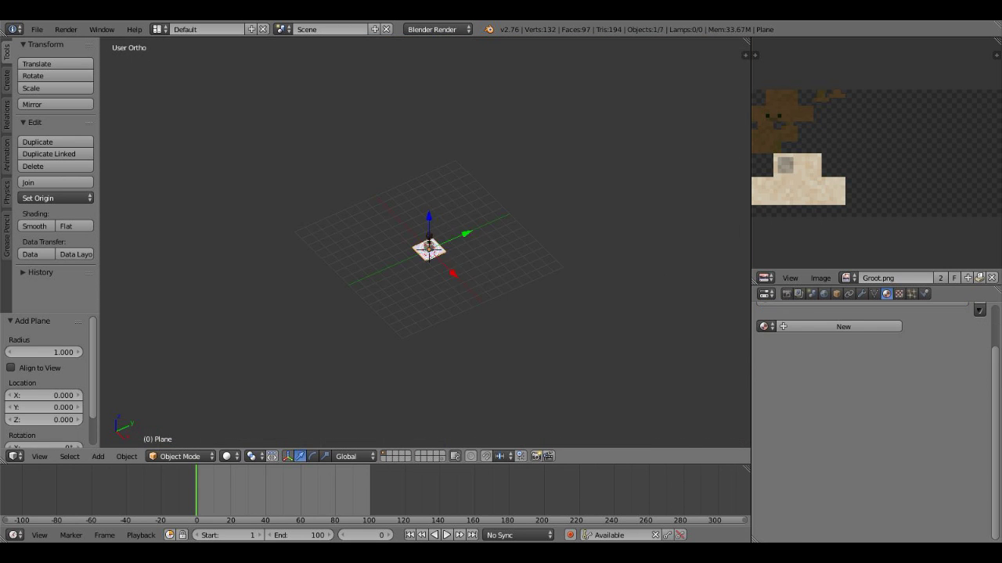
key(Tab)
shift+right_click(615, 272)
key(KP_3)
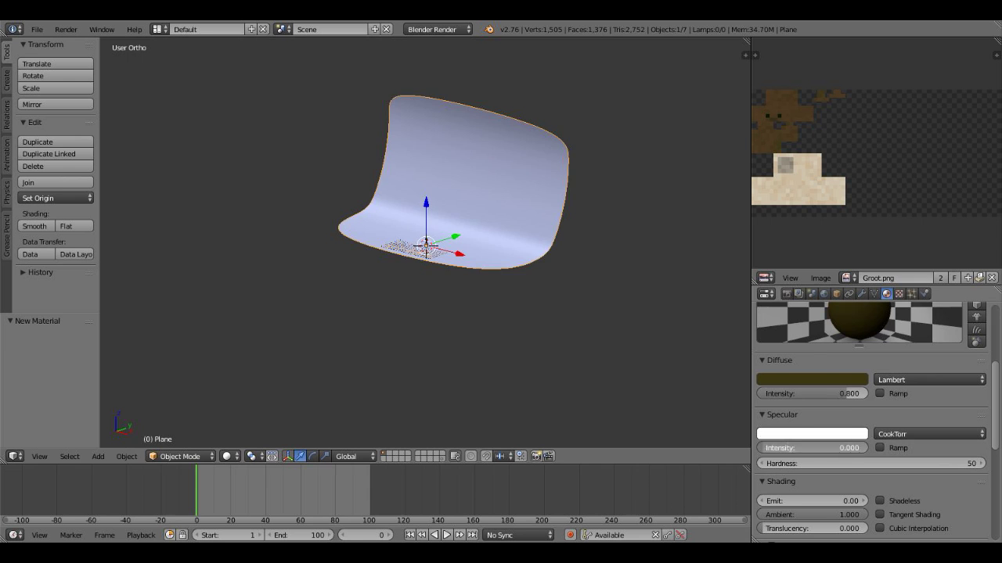
scroll(425, 243, up, 4)
Add a camera, raise it about 1.2 along Z and move it back in front of Groot.
key(KP_1)
key(shift+a)
click(425, 421)
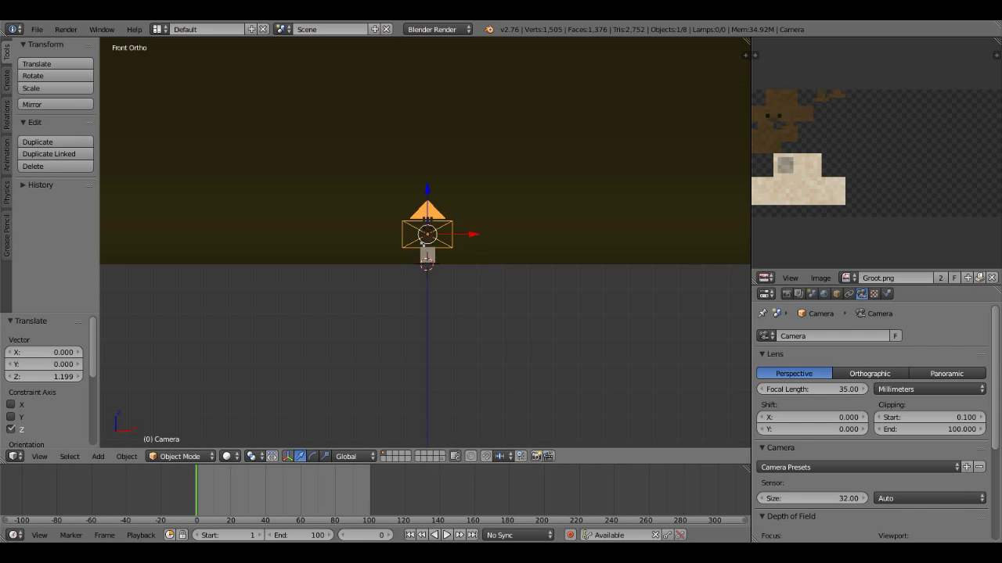
key(KP_3)
key(g)
click(266, 220)
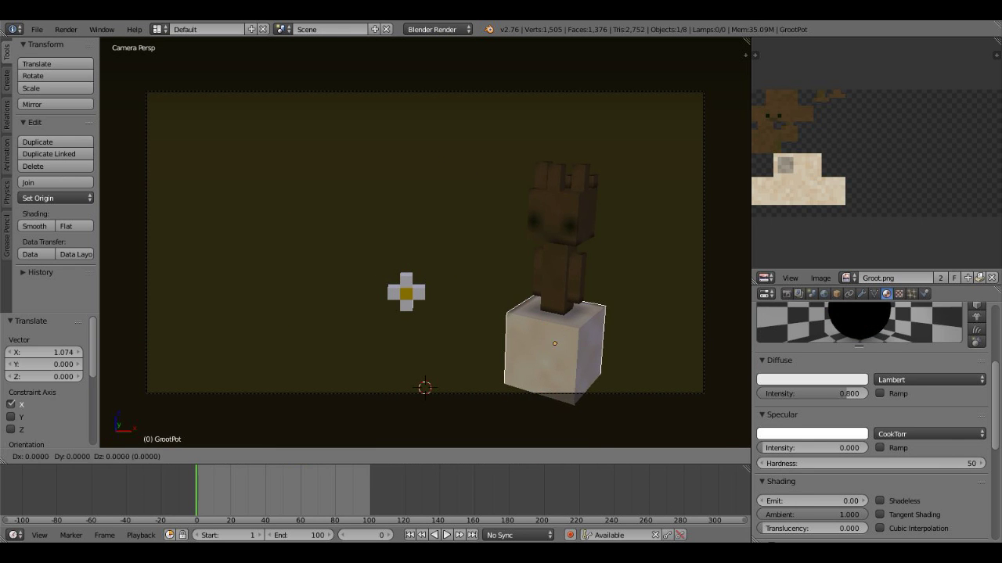
Reposition the camera so the potted Groot fills the right part of the frame.
key(Escape)
right_click(425, 392)
key(g)
key(Return)
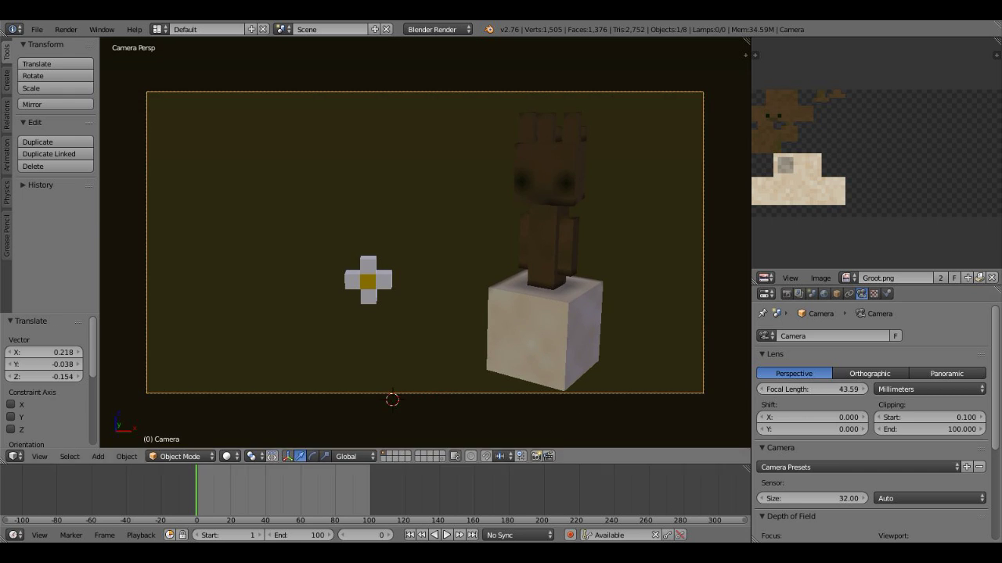
Rotate Groot's arms outward and place the flower, scaled to about 0.5, at the tip of one hand.
right_click(552, 234)
key(r)
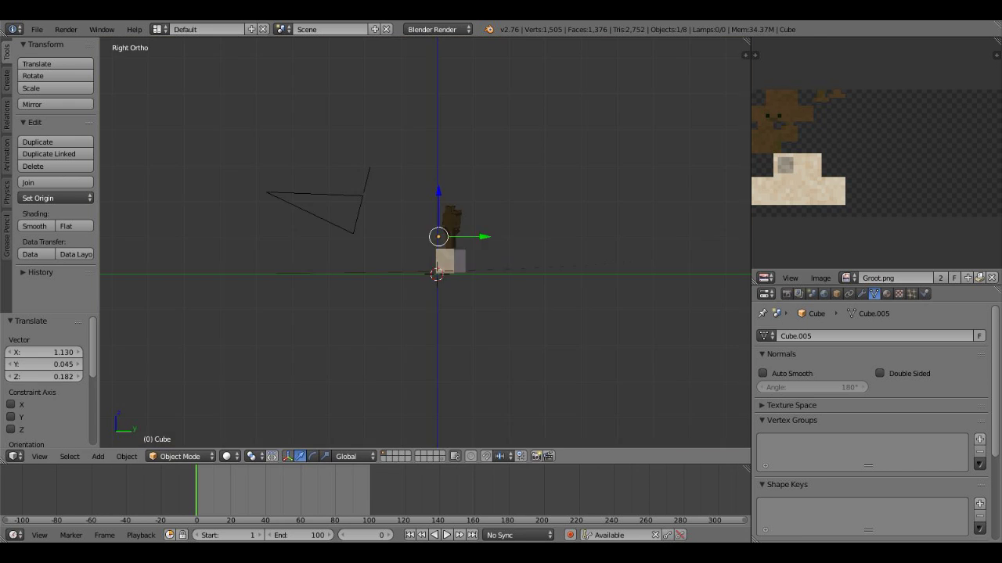
scroll(425, 242, up, 10)
middle_drag(422, 243, 548, 219)
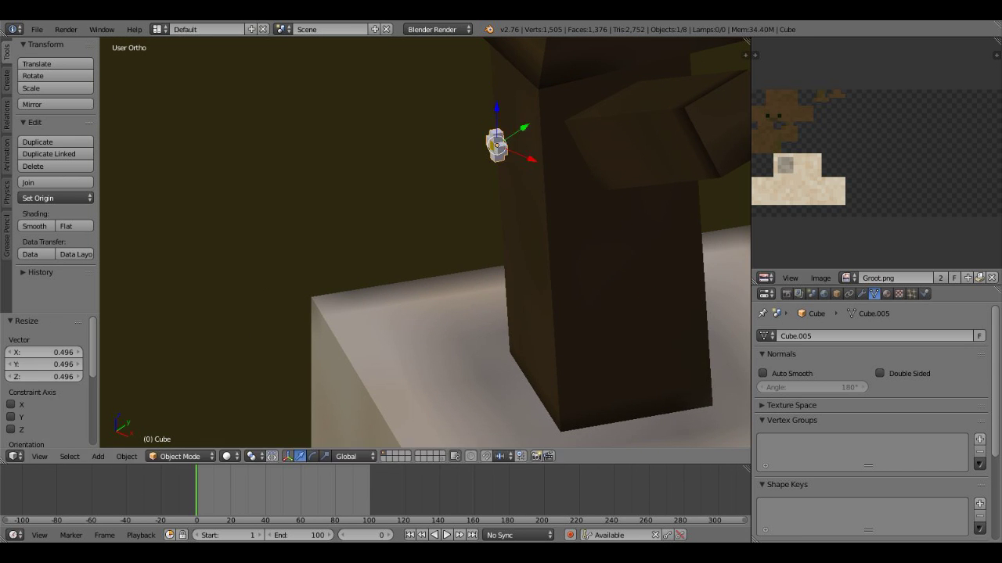
key(KP_0)
key(g)
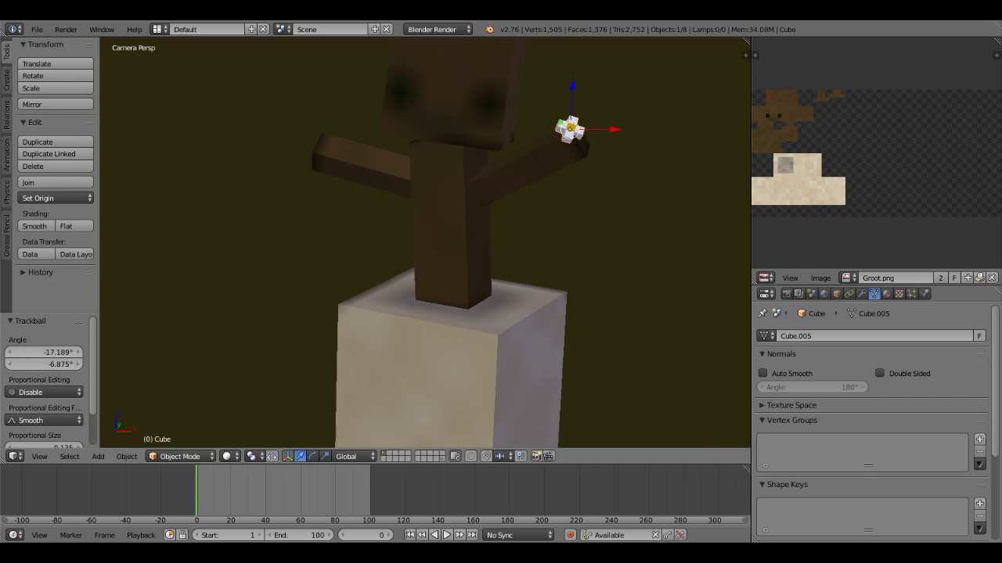
Select the pot and shift it with Groot along X within the camera frame.
scroll(425, 242, down, 3)
right_click(329, 380)
right_click(423, 336)
right_click(422, 336)
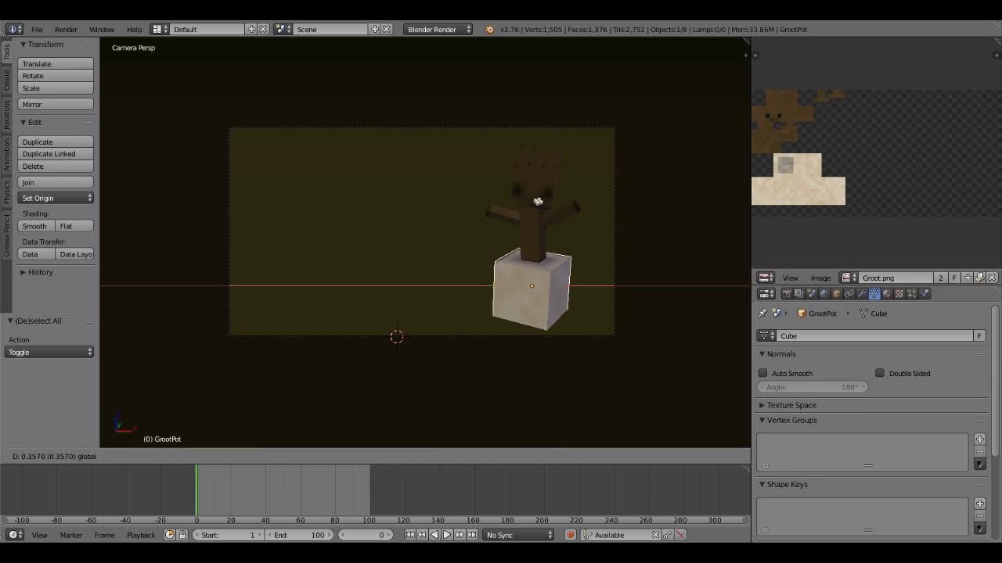
key(g)
key(Return)
Add a Hemi lamp above the scene and move it about -1.93 along X.
key(a)
key(shift+a)
click(565, 324)
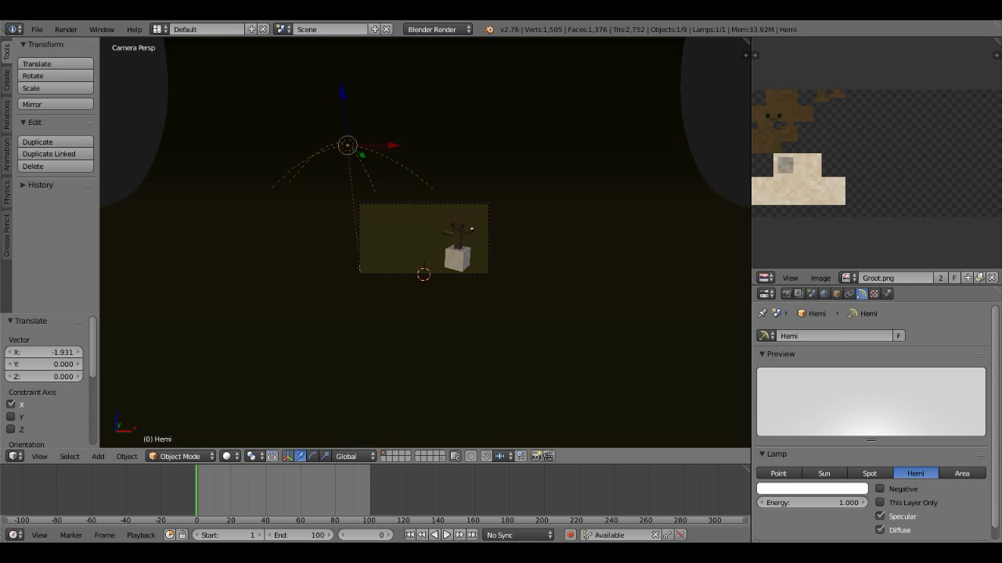
key(a)
Render a test image, and scale Groot's head by 1.3 and tilt it.
right_click(563, 202)
key(F12)
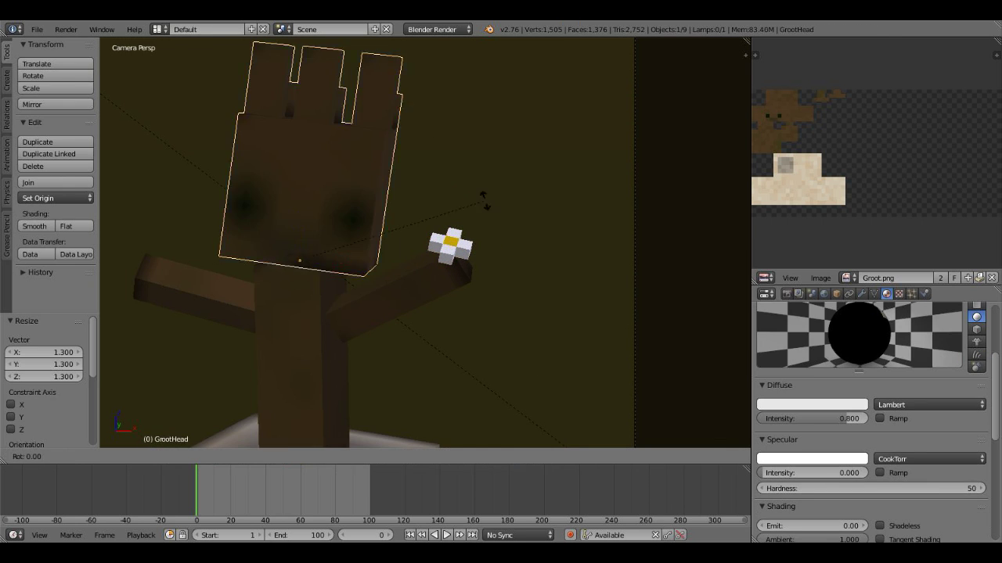
scroll(366, 243, down, 4)
Tilt the potted Groot in the camera view and render the image again.
key(a)
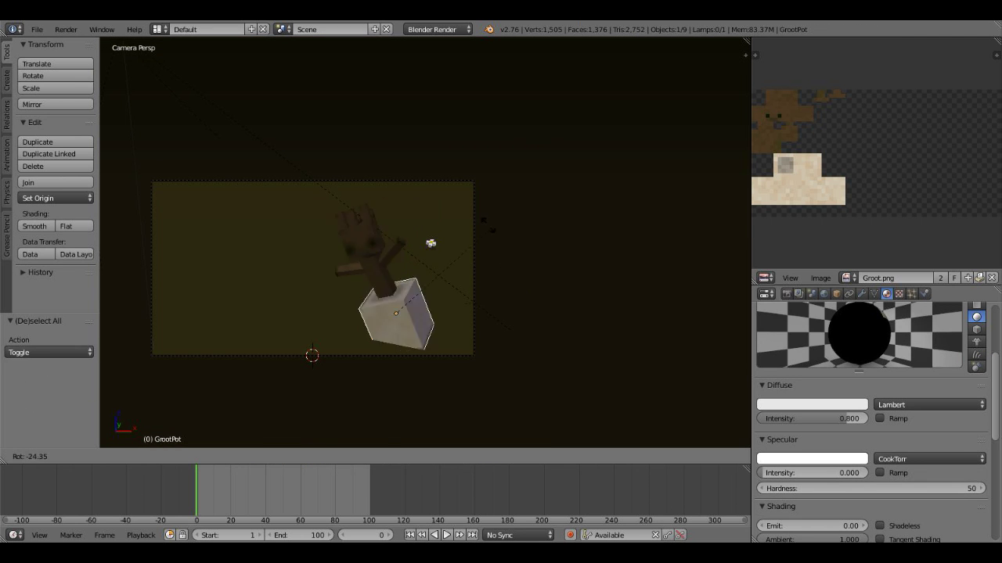
key(a)
click(66, 29)
click(86, 42)
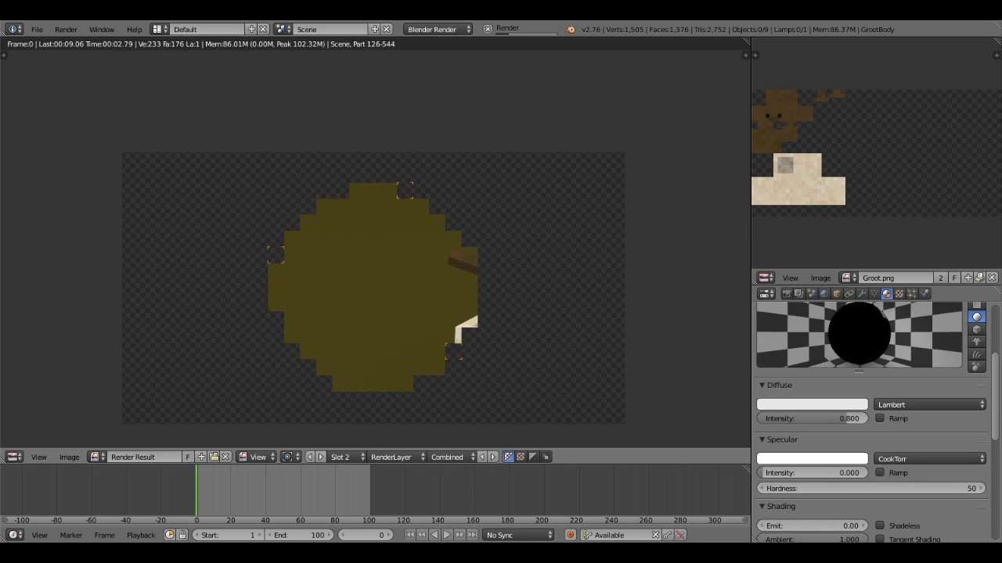